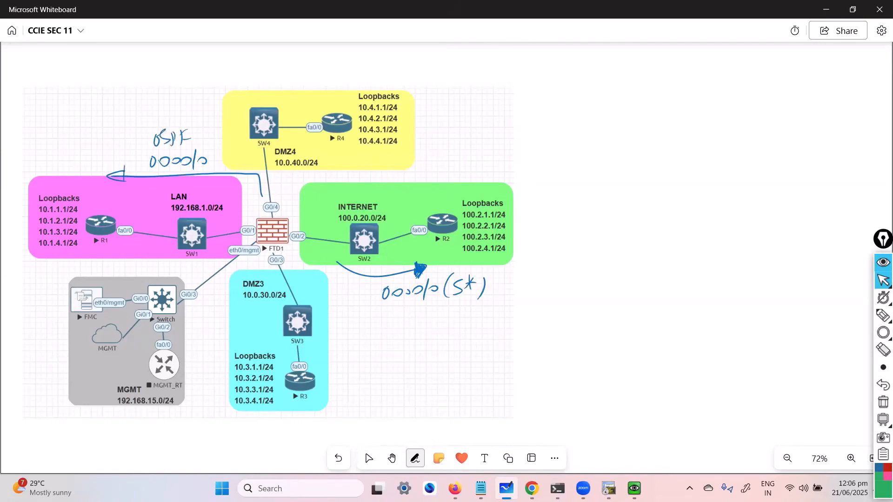
{"action": "key", "text": "Escape"}
{"action": "key", "text": "ctrl+shift+3"}
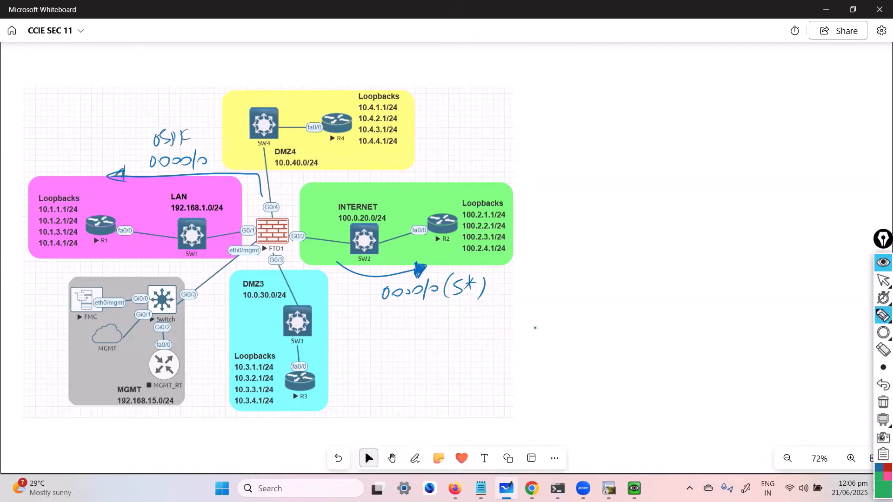
{"action": "mouse_move", "coordinate": [272, 207]}
{"action": "left_mouse_down"}
{"action": "mouse_move", "coordinate": [116, 174]}
{"action": "mouse_move", "coordinate": [124, 163]}
{"action": "left_mouse_up"}
{"action": "left_click_drag", "start_coordinate": [323, 225], "coordinate": [240, 191]}
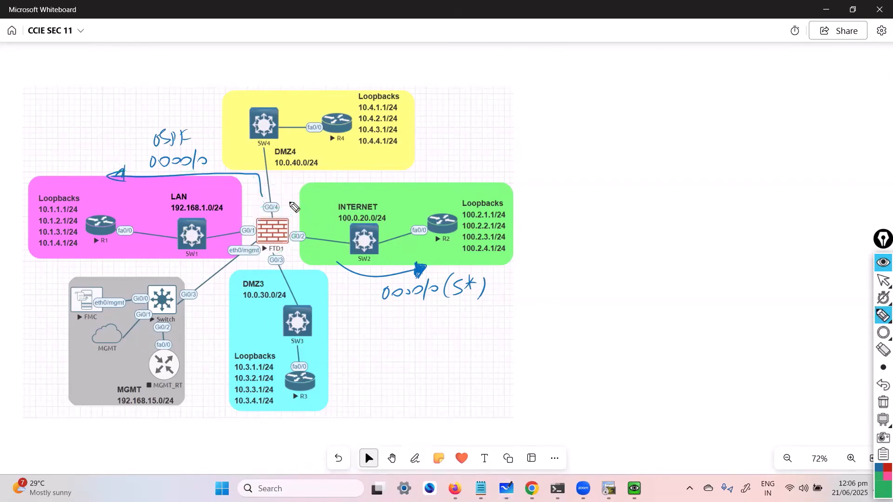
{"action": "key", "text": "ctrl+shift+2"}
{"action": "left_click", "coordinate": [684, 277]}
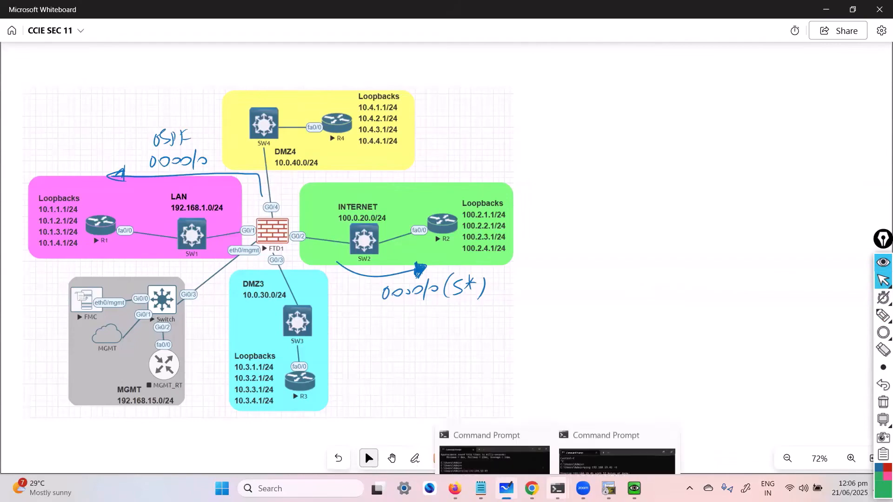
Step: Switch to Firefox and open the Cisco Firepower Management Center tab
{"action": "mouse_move", "coordinate": [532, 488]}
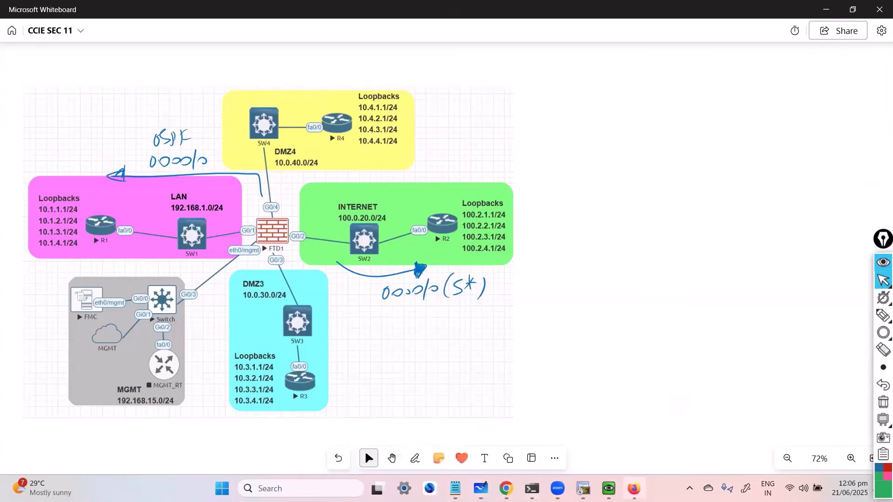
{"action": "left_click", "coordinate": [634, 488]}
{"action": "left_click", "coordinate": [323, 17]}
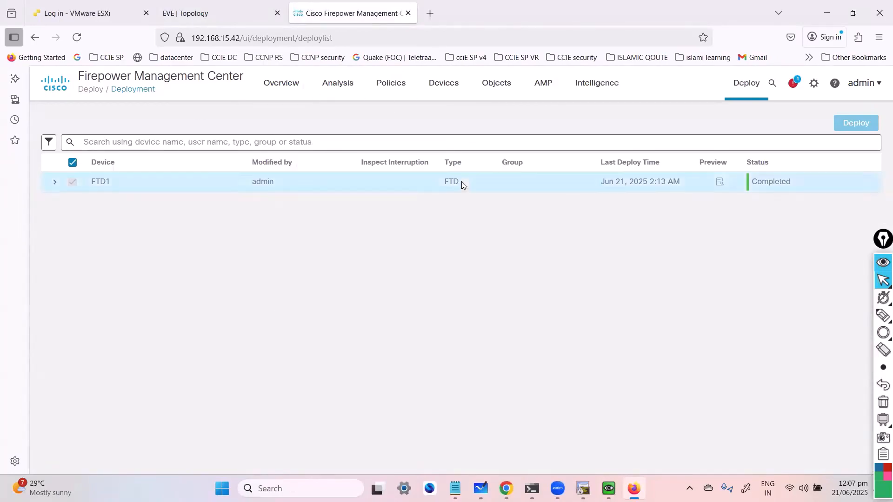
Step: Open Device Management from the Devices menu
{"action": "mouse_move", "coordinate": [442, 89]}
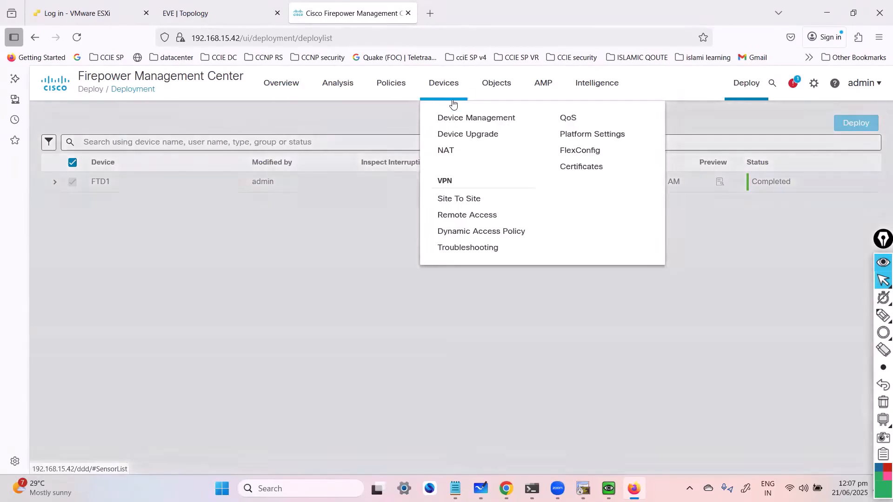
{"action": "left_click", "coordinate": [462, 119]}
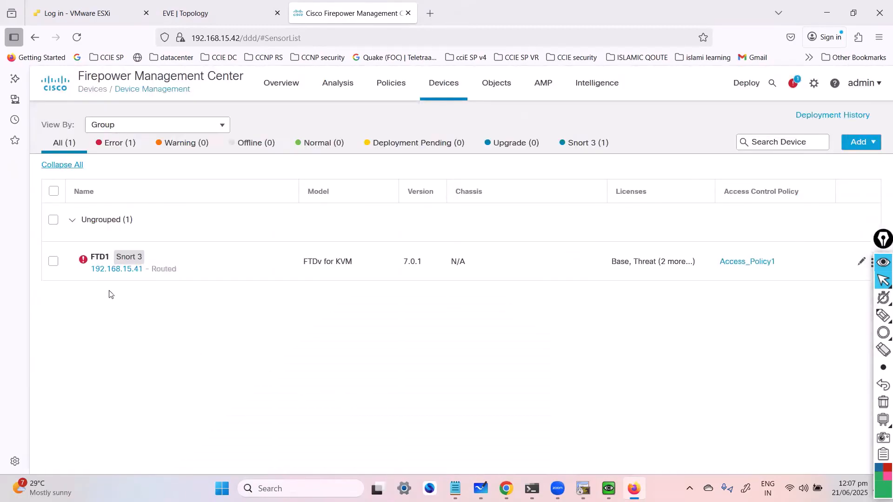
Step: Review FTD1's deployment and health notifications
{"action": "left_click", "coordinate": [81, 260]}
{"action": "left_click", "coordinate": [792, 88]}
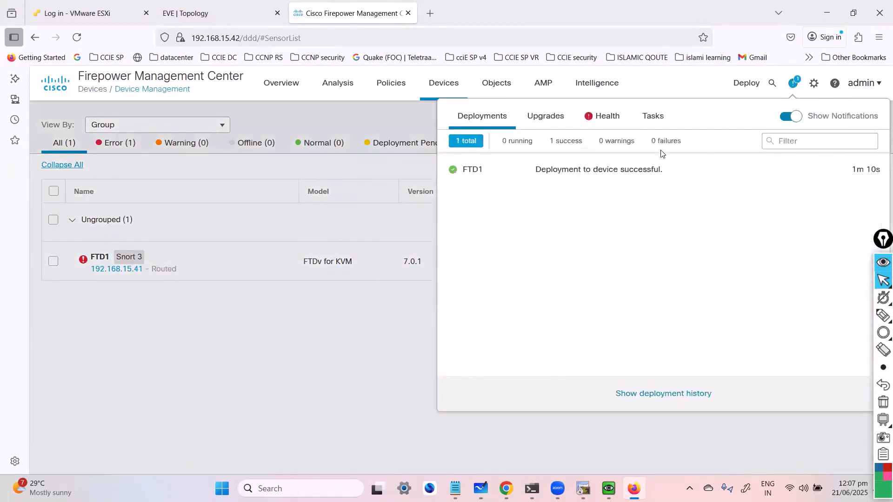
{"action": "left_click", "coordinate": [600, 117]}
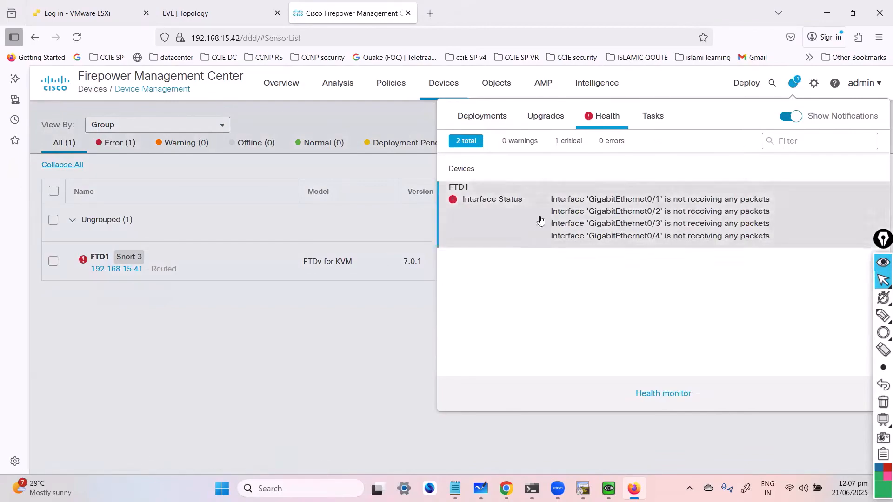
{"action": "left_click", "coordinate": [369, 395]}
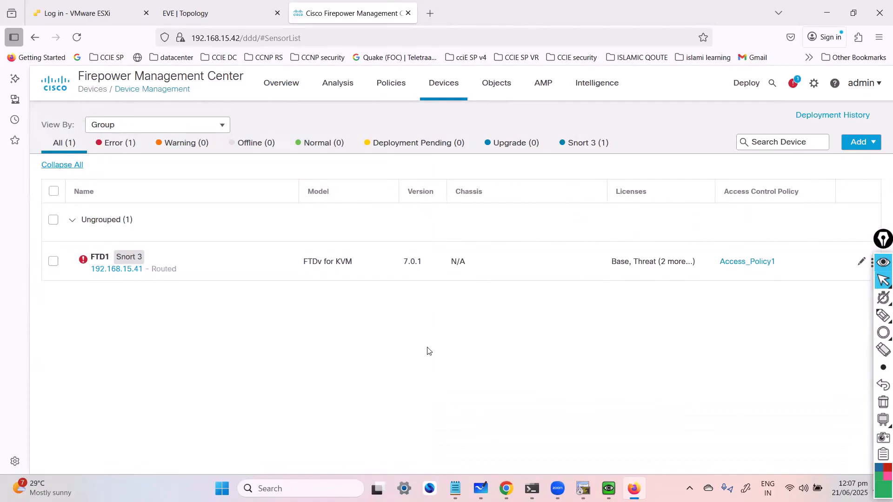
{"action": "mouse_move", "coordinate": [105, 261]}
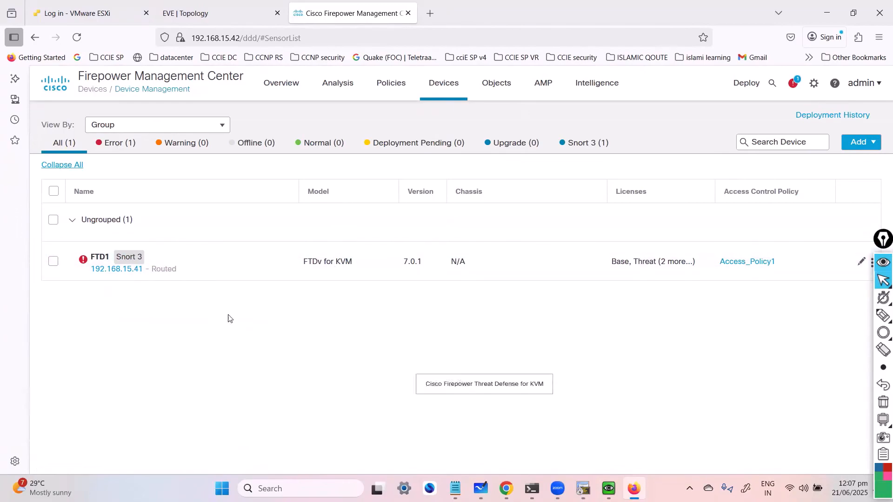
Step: Edit FTD1 and open the Static Route settings under Routing
{"action": "left_click", "coordinate": [862, 262]}
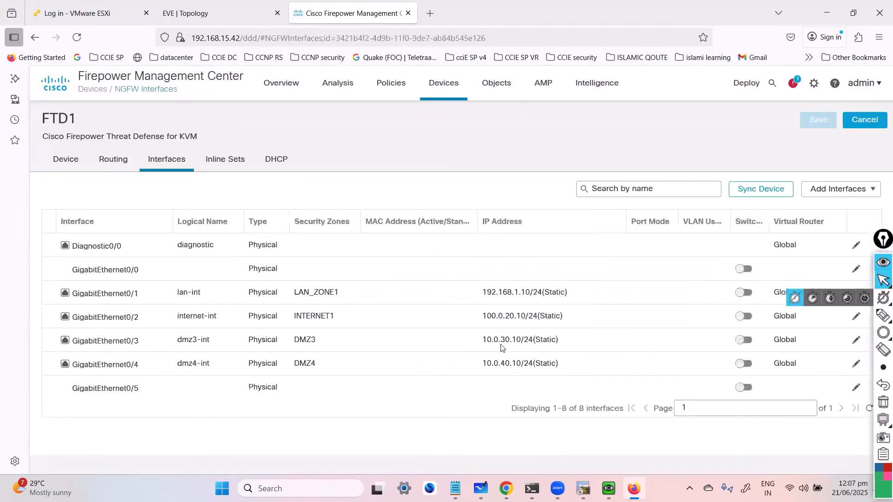
{"action": "left_click", "coordinate": [118, 169]}
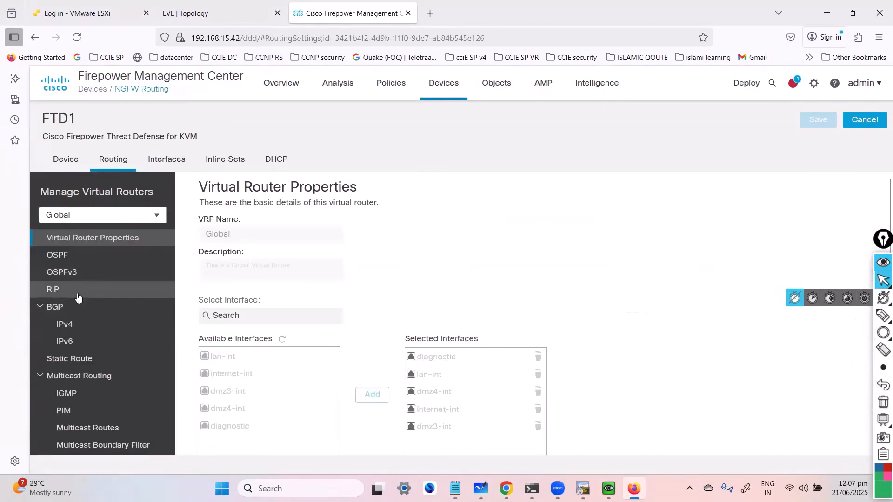
{"action": "left_click", "coordinate": [87, 362]}
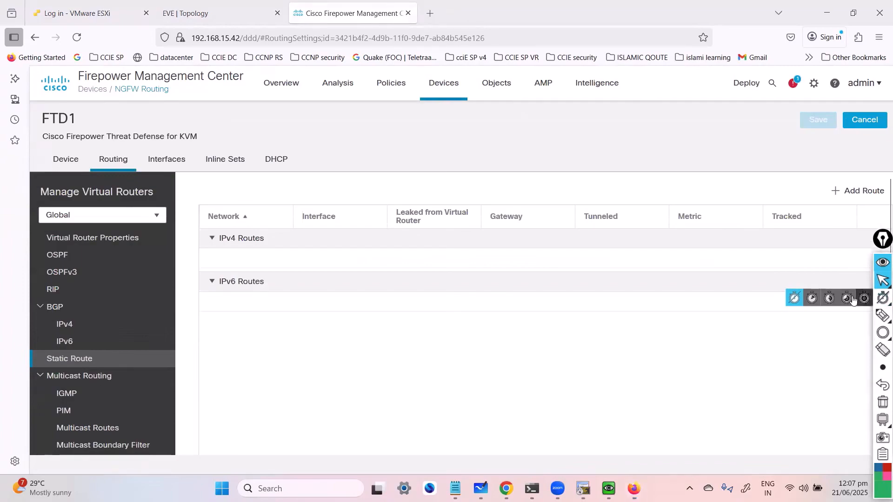
{"action": "left_click", "coordinate": [796, 302]}
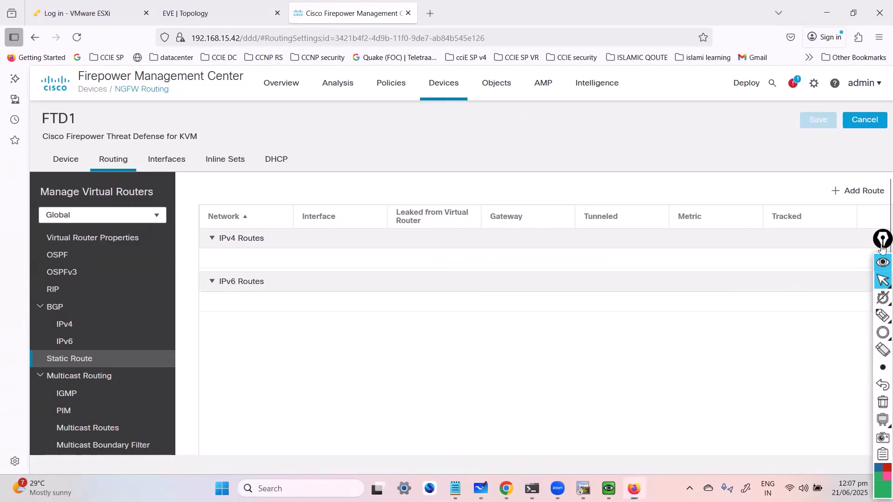
{"action": "left_click_drag", "start_coordinate": [882, 242], "coordinate": [861, 364]}
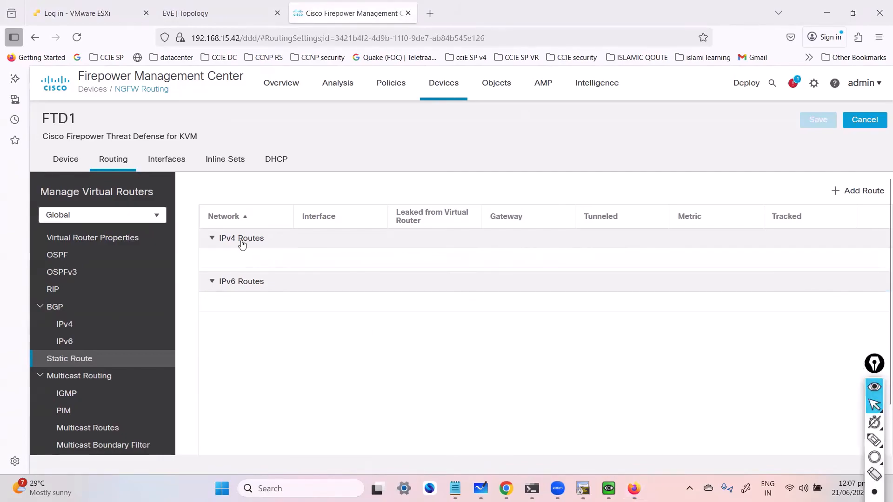
Step: Add an IPv4 static route on interface internet-int with any-ipv4 as the selected network
{"action": "left_click", "coordinate": [869, 197]}
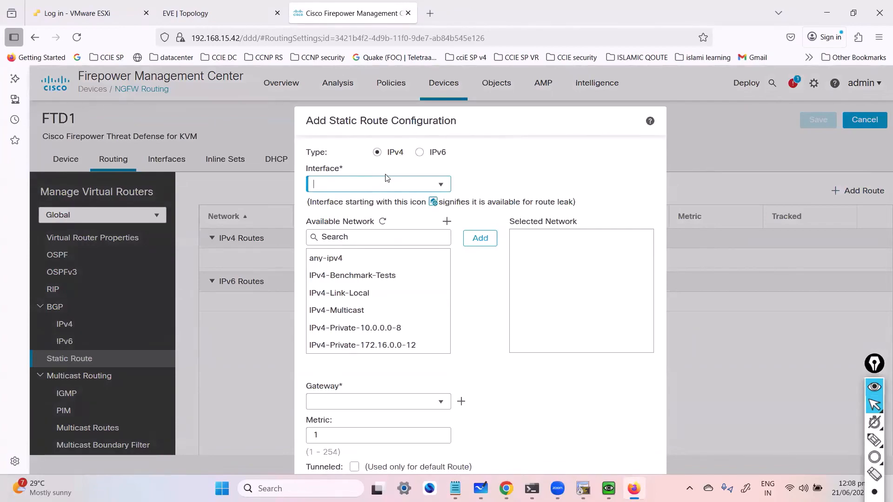
{"action": "left_click", "coordinate": [441, 186]}
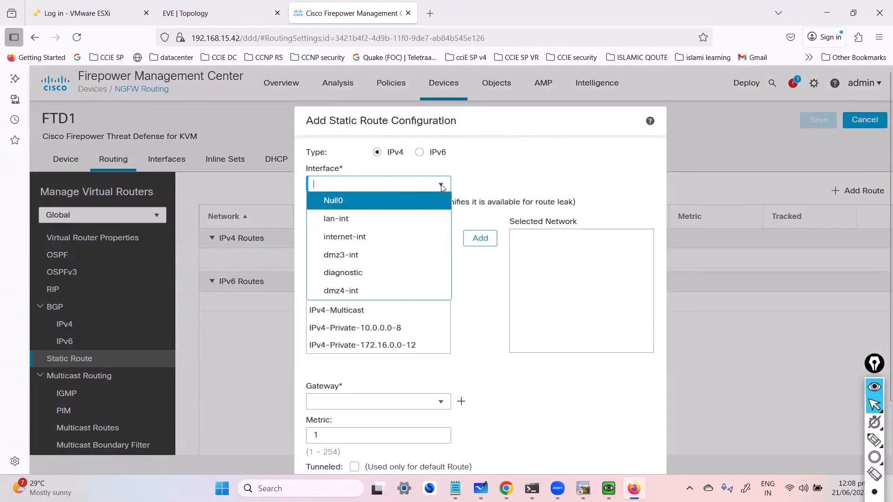
{"action": "left_click", "coordinate": [401, 233]}
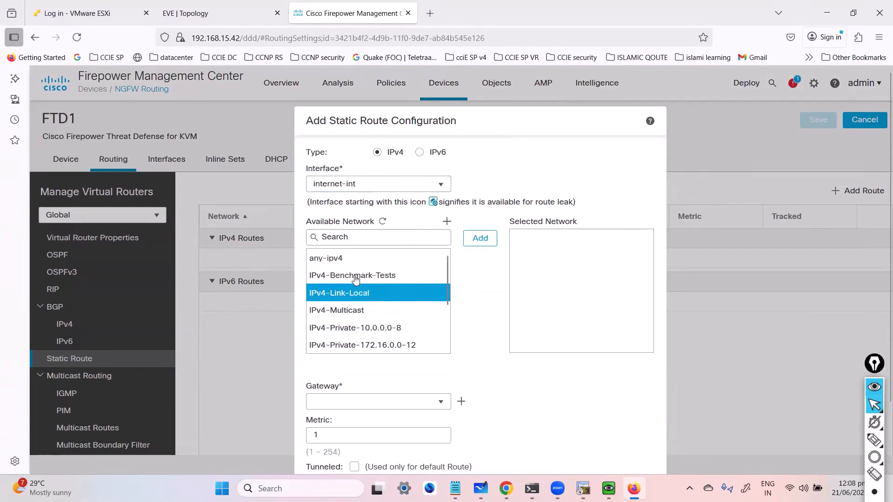
{"action": "left_click", "coordinate": [335, 258]}
{"action": "left_click", "coordinate": [479, 240]}
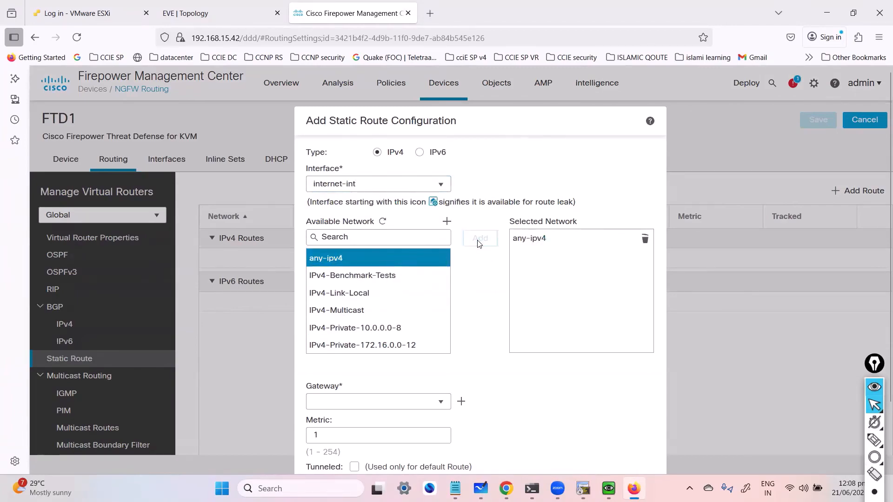
{"action": "left_click", "coordinate": [446, 222]}
{"action": "left_click", "coordinate": [612, 345]}
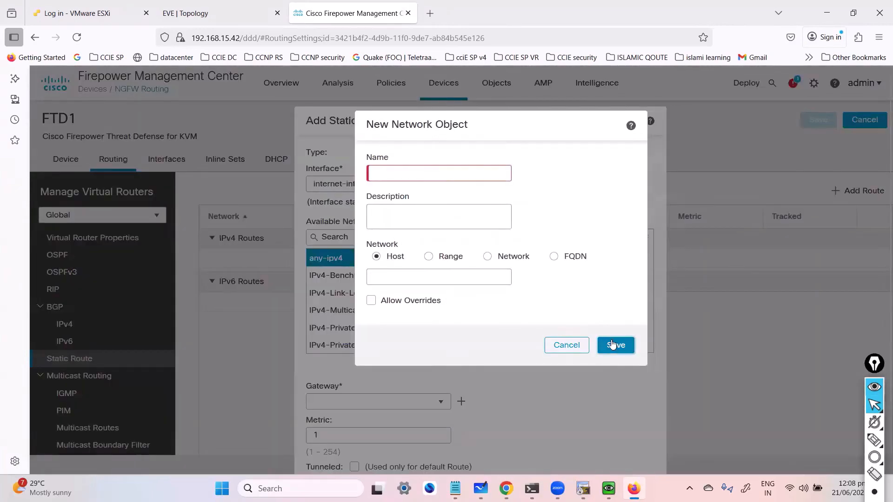
{"action": "left_click", "coordinate": [564, 349]}
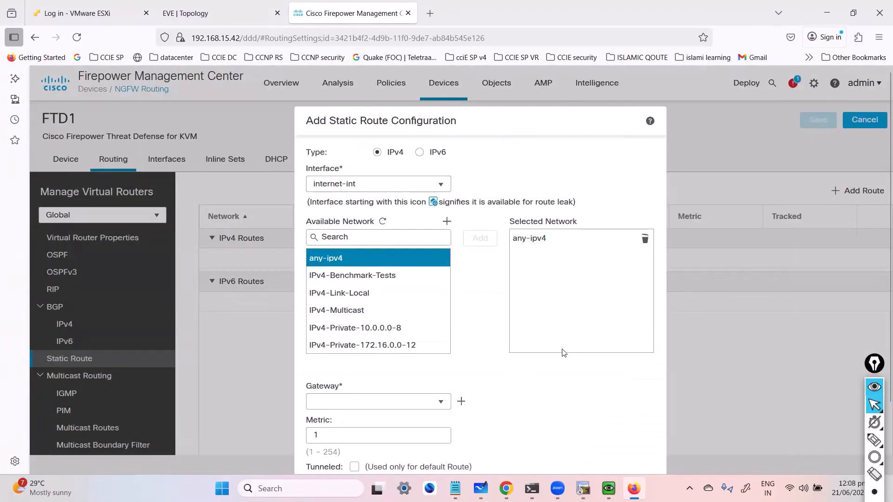
Step: Set the gateway to a new host network object R2-nexthop, described R2-nexthop, with address 100.0.20.2
{"action": "left_click", "coordinate": [358, 403]}
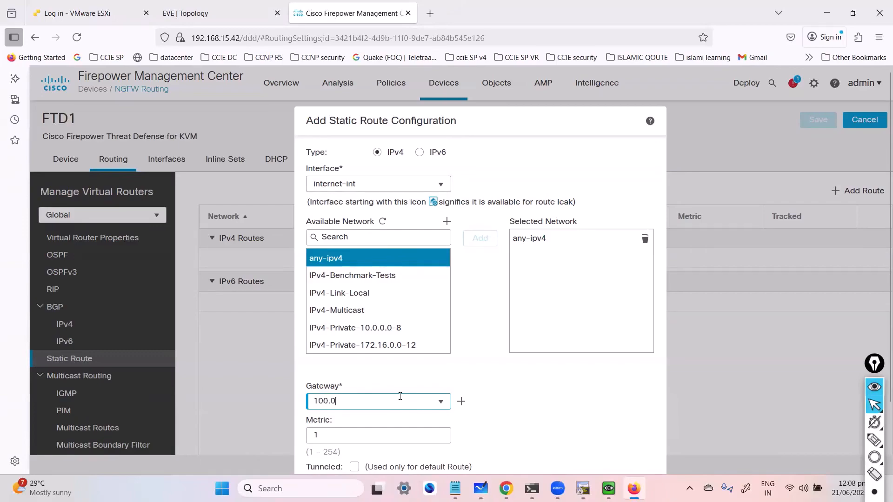
{"action": "type", "text": ".20.2"}
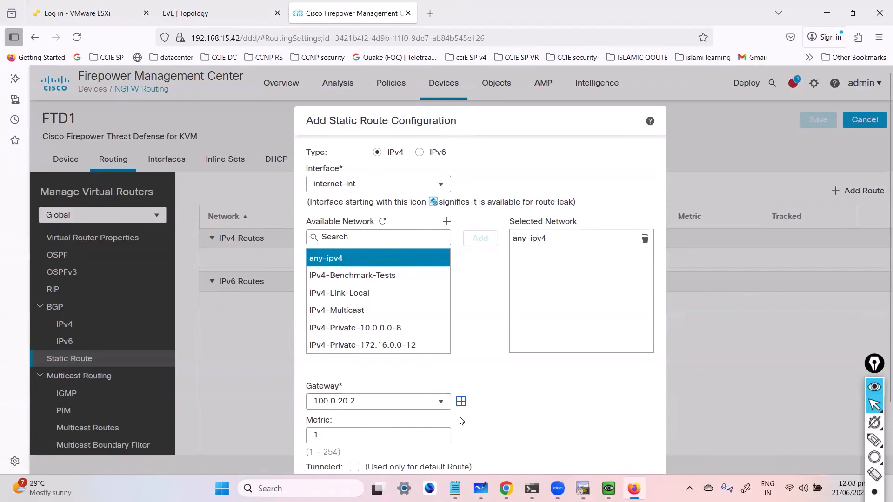
{"action": "key", "text": "ctrl+a"}
{"action": "left_click", "coordinate": [460, 402]}
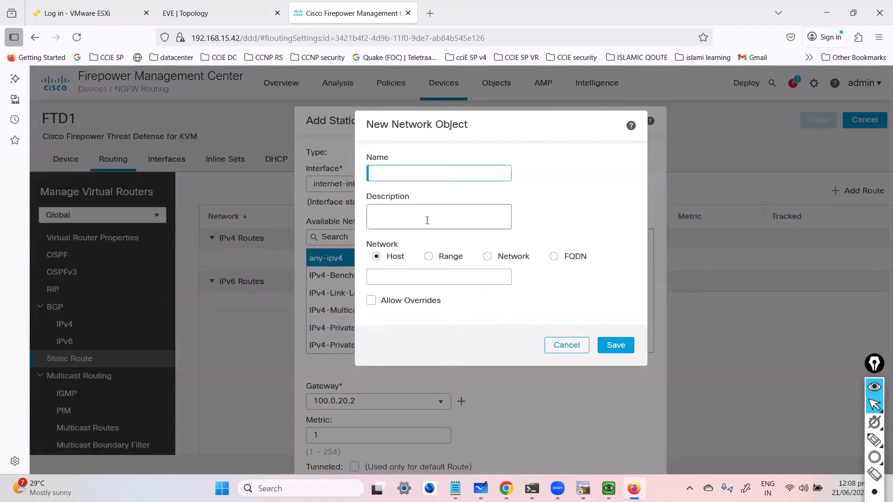
{"action": "type", "text": "R2-nexthop"}
{"action": "left_click", "coordinate": [427, 221]}
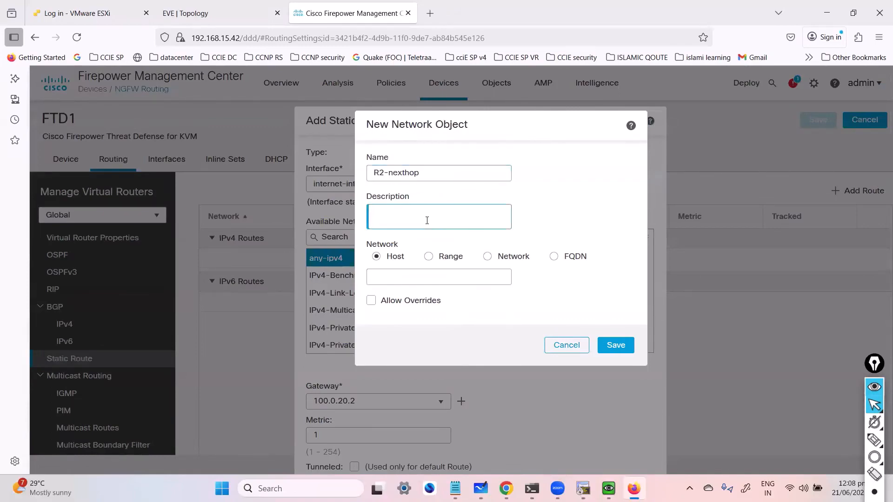
{"action": "left_click", "coordinate": [392, 173]}
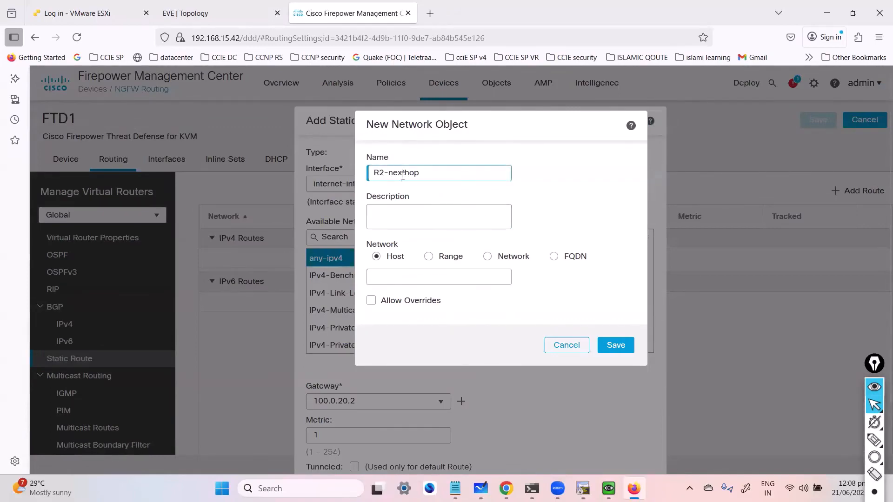
{"action": "triple_click", "coordinate": [404, 173]}
{"action": "key", "text": "ctrl+c"}
{"action": "left_click", "coordinate": [415, 207]}
{"action": "key", "text": "ctrl+v"}
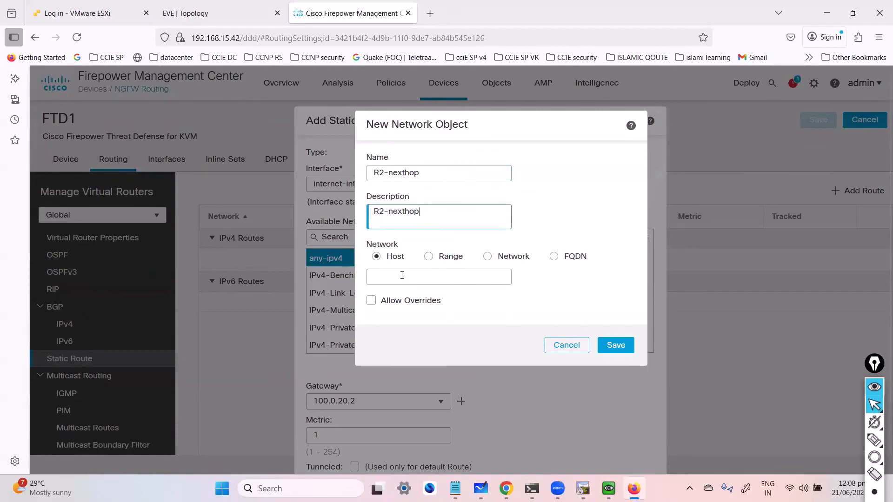
{"action": "left_click", "coordinate": [400, 276]}
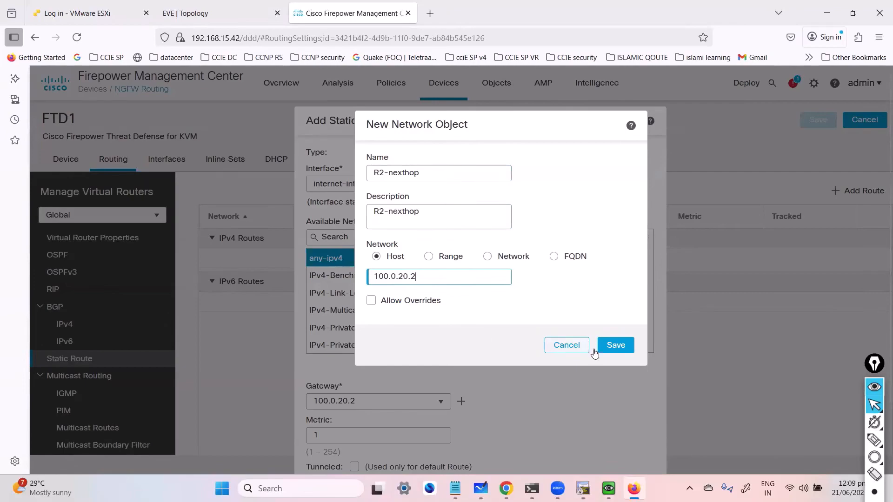
{"action": "left_click", "coordinate": [621, 345]}
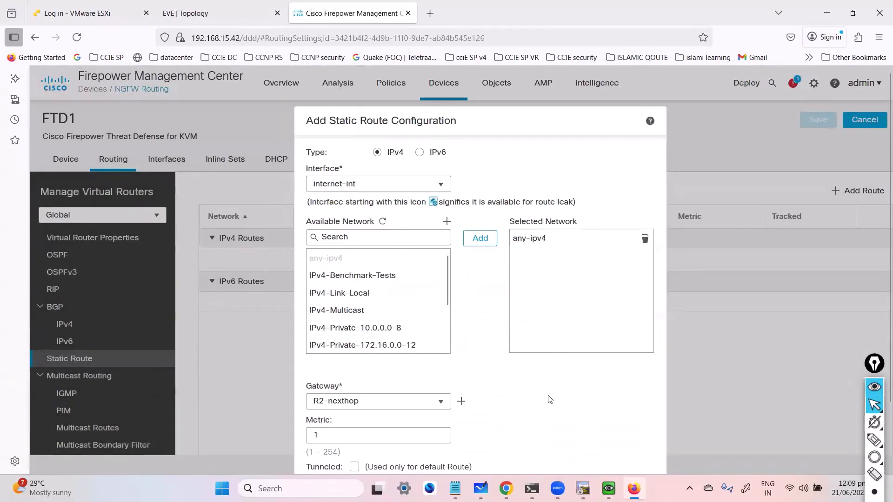
Step: Confirm the static route without route tracking and save FTD1's configuration
{"action": "scroll", "coordinate": [540, 397], "scroll_direction": "down", "scroll_amount": 3}
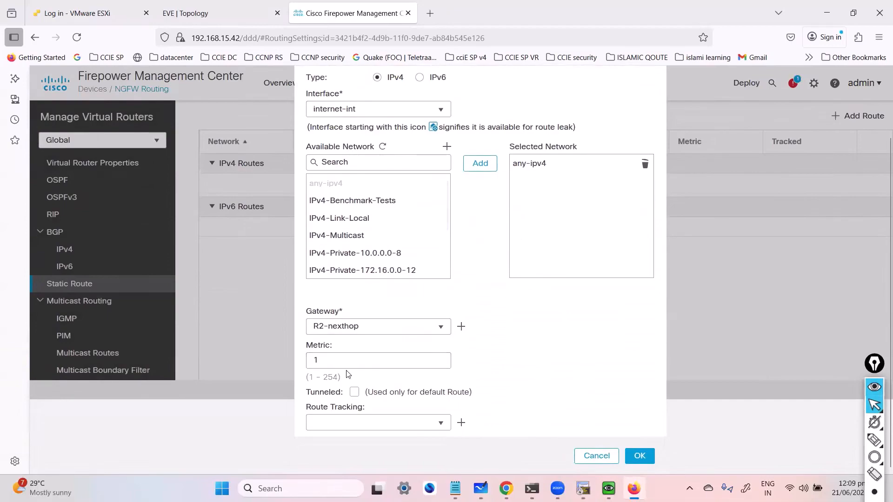
{"action": "left_click", "coordinate": [440, 425]}
{"action": "left_click", "coordinate": [440, 425]}
{"action": "left_click", "coordinate": [536, 403]}
{"action": "left_click", "coordinate": [641, 457]}
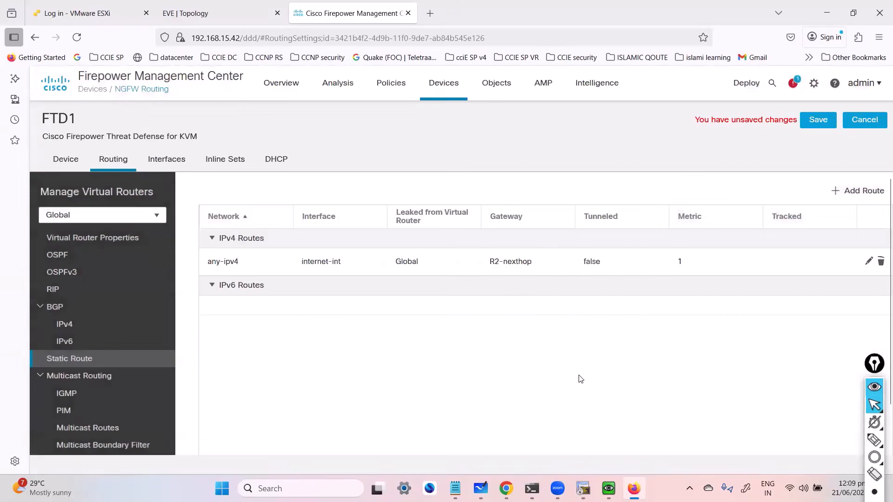
{"action": "left_click", "coordinate": [818, 120]}
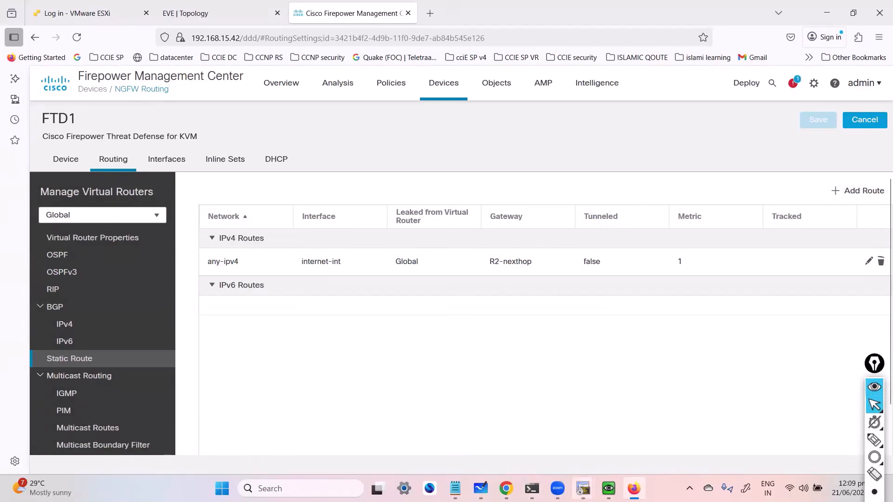
Step: Switch back to the CCIE SEC 11 whiteboard topology diagram
{"action": "mouse_move", "coordinate": [633, 488]}
{"action": "left_click", "coordinate": [485, 487]}
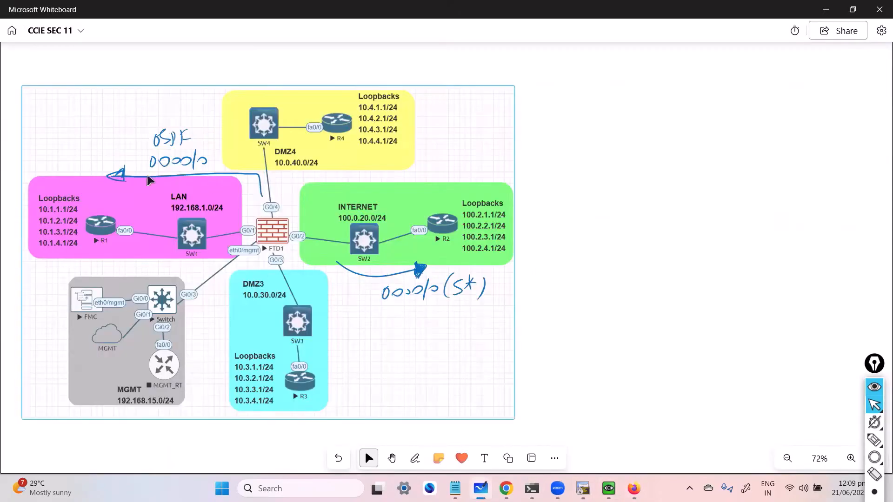
{"action": "left_click", "coordinate": [169, 168]}
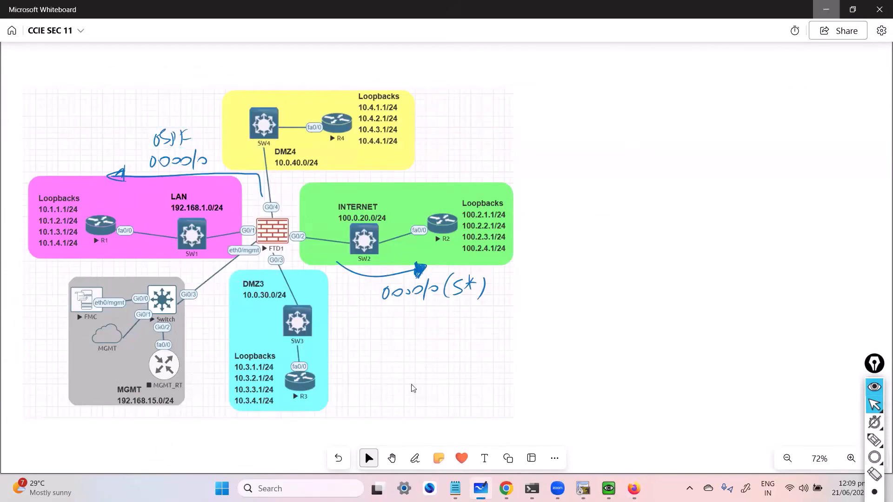
Step: Review OSPF process 1's Area, Redistribution, InterArea, Summary Address and Interface tabs for FTD1
{"action": "key", "text": "alt+Tab"}
{"action": "left_click", "coordinate": [60, 256]}
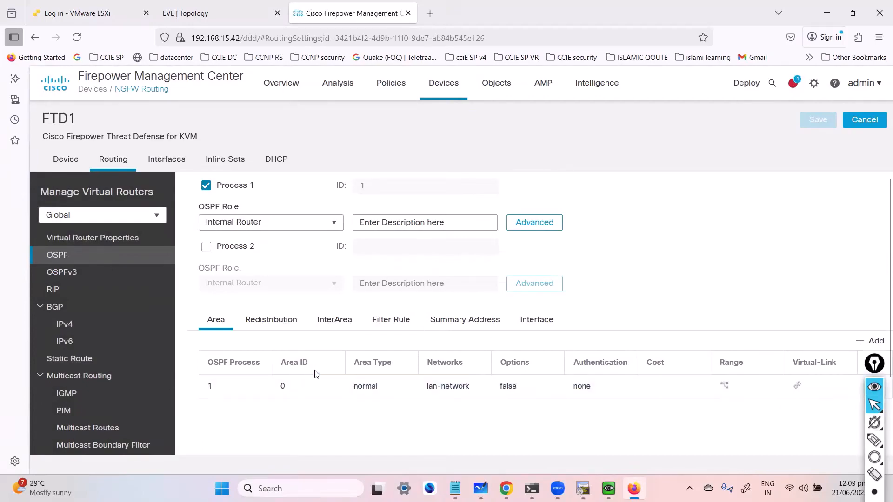
{"action": "left_click", "coordinate": [284, 327]}
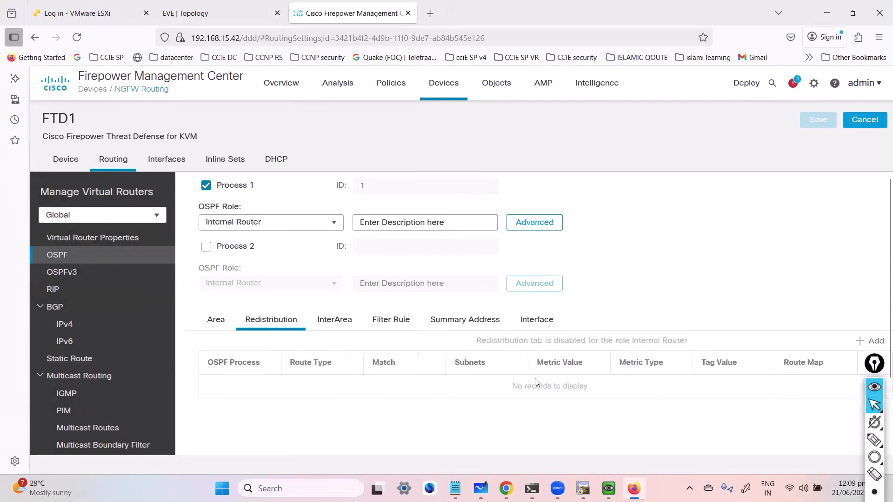
{"action": "scroll", "coordinate": [562, 352], "scroll_direction": "down", "scroll_amount": 2}
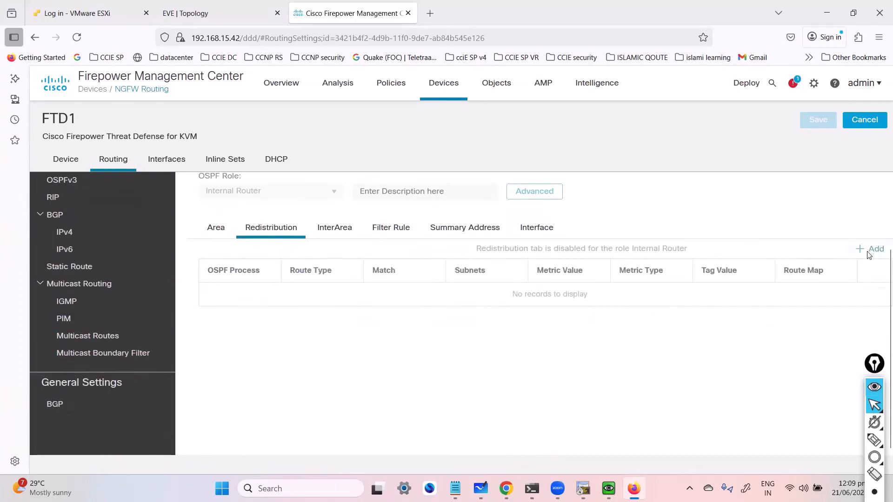
{"action": "scroll", "coordinate": [571, 351], "scroll_direction": "up", "scroll_amount": 2}
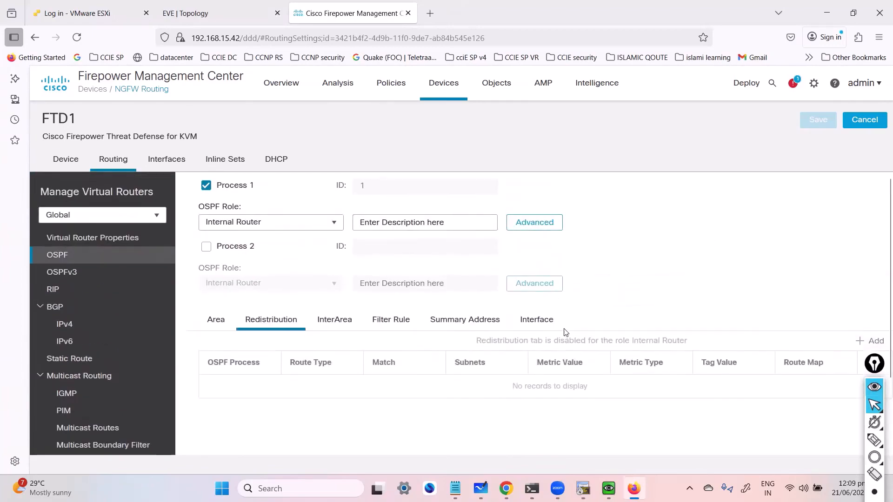
{"action": "left_click", "coordinate": [333, 325]}
{"action": "left_click", "coordinate": [445, 326]}
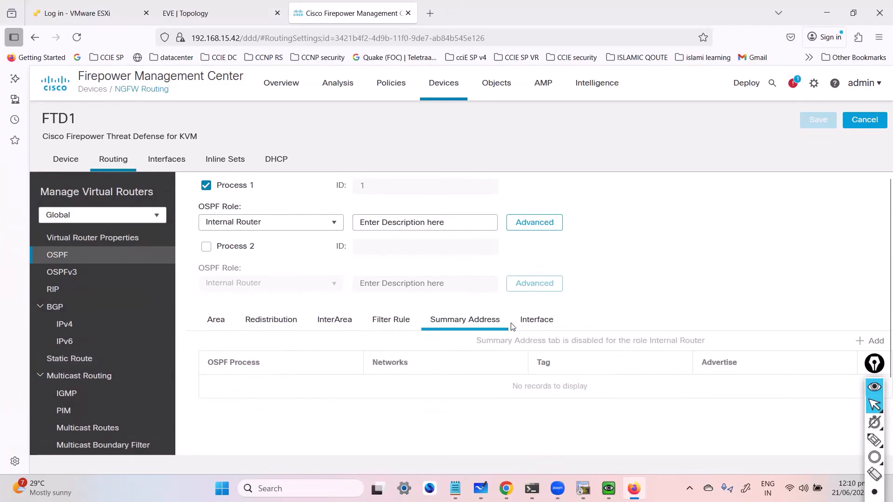
{"action": "left_click", "coordinate": [533, 320]}
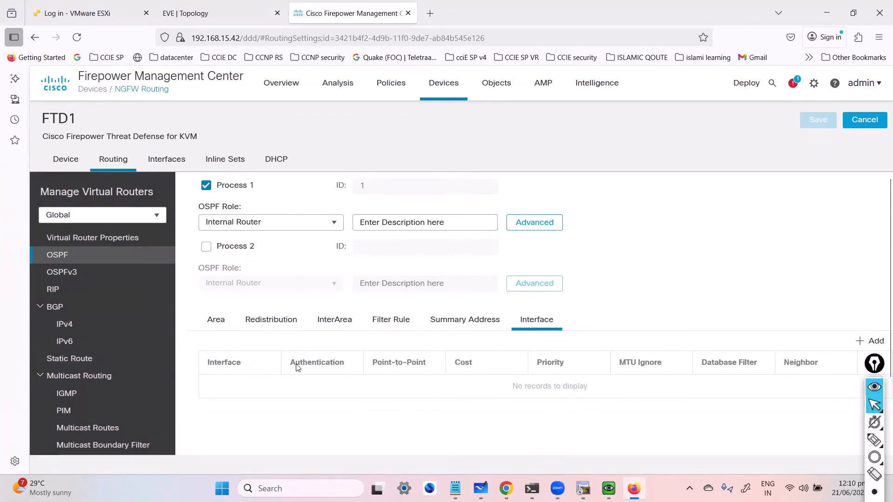
{"action": "scroll", "coordinate": [305, 354], "scroll_direction": "down", "scroll_amount": 2}
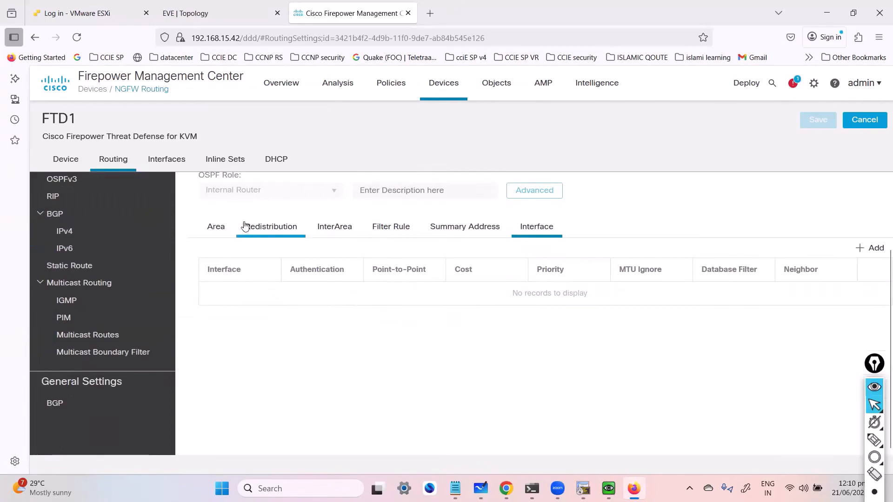
{"action": "left_click", "coordinate": [218, 227]}
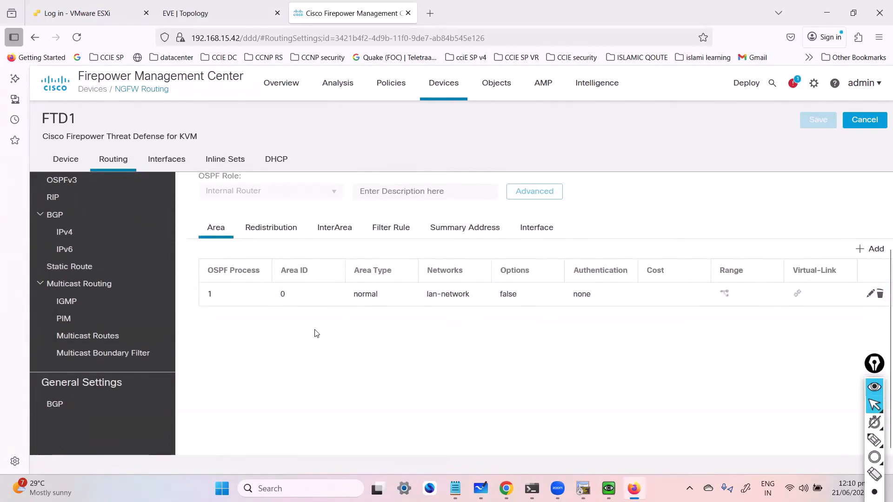
{"action": "scroll", "coordinate": [293, 307], "scroll_direction": "up", "scroll_amount": 2}
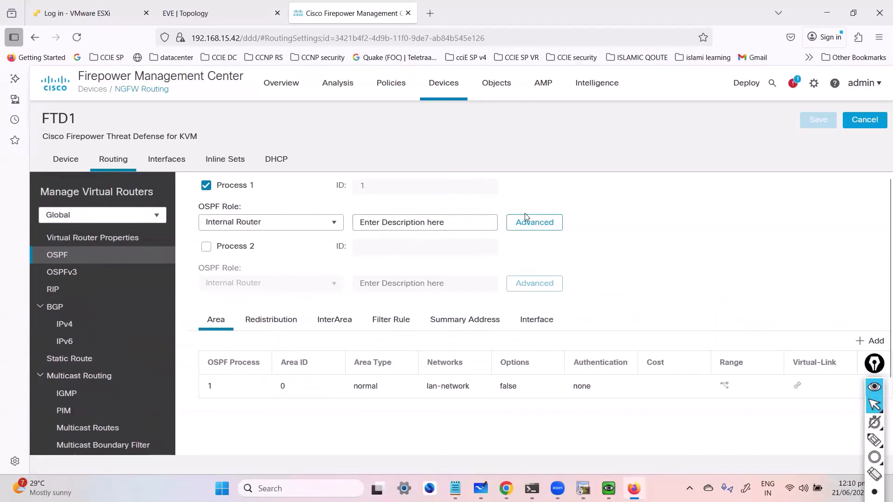
Step: In OSPF process 1's advanced settings, keep Router ID automatic and enable Default Information Originate with Always advertise the default route
{"action": "left_click", "coordinate": [527, 228]}
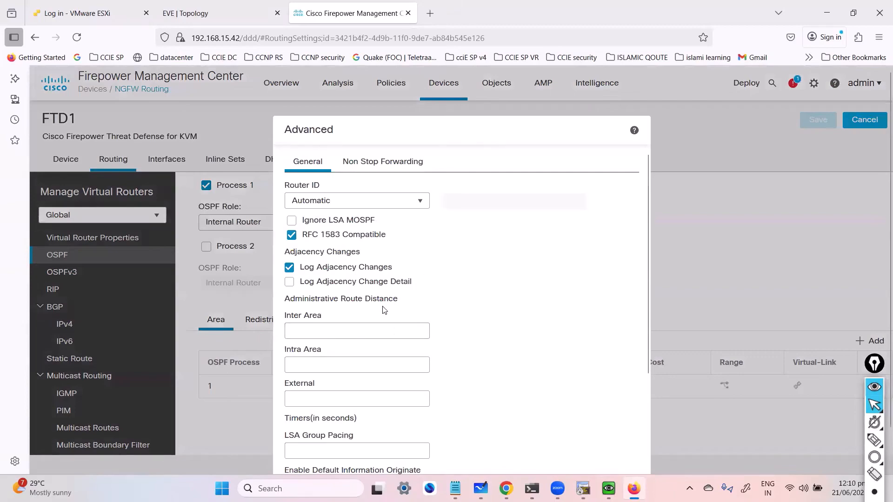
{"action": "left_click", "coordinate": [375, 202]}
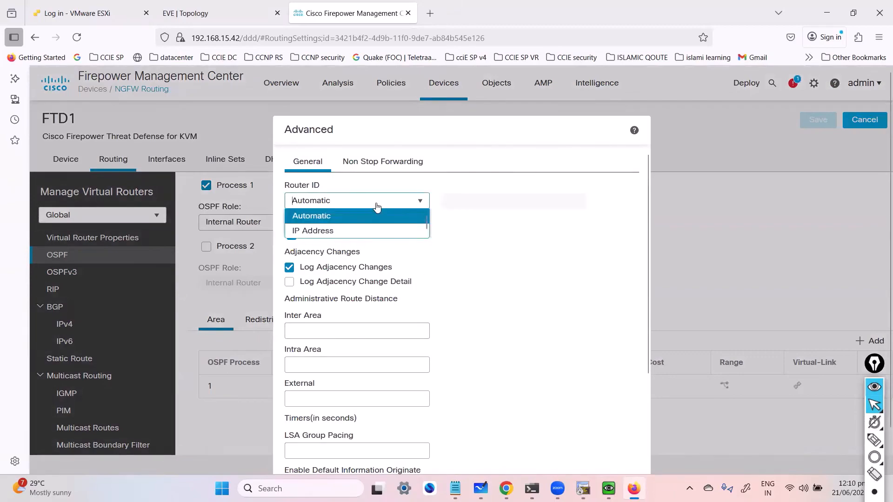
{"action": "left_click", "coordinate": [386, 212]}
{"action": "left_click", "coordinate": [386, 209]}
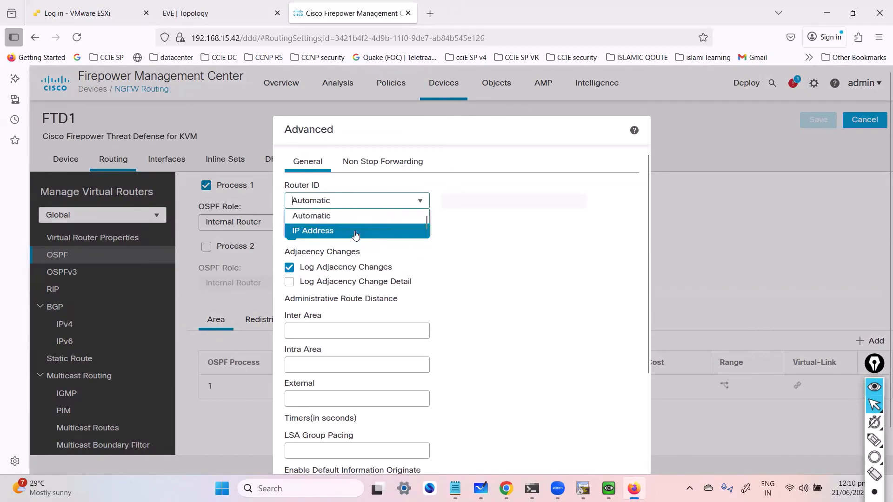
{"action": "left_click", "coordinate": [482, 258]}
{"action": "scroll", "coordinate": [438, 343], "scroll_direction": "down", "scroll_amount": 3}
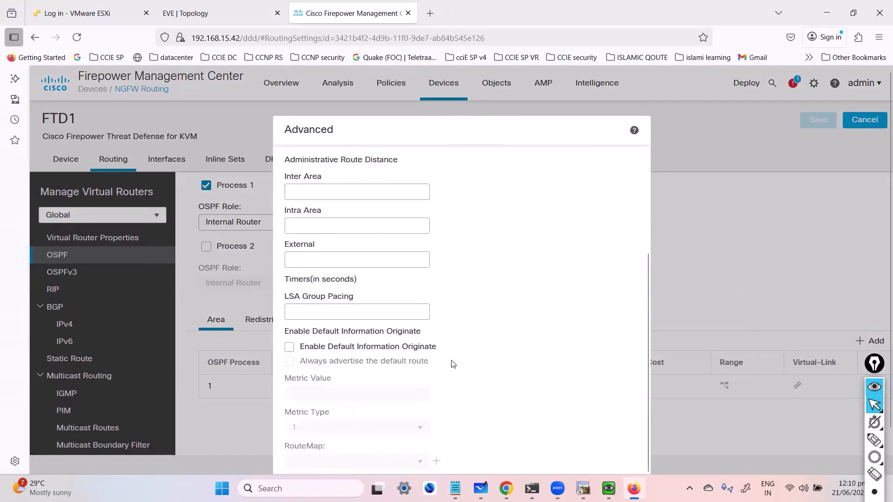
{"action": "left_click", "coordinate": [289, 347]}
{"action": "left_click", "coordinate": [299, 361]}
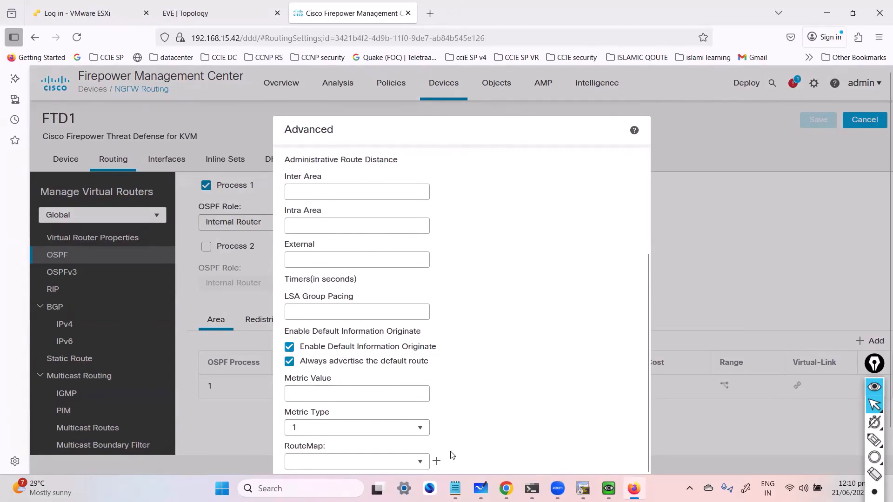
Step: Draw temporary overlay strokes around R1 and the LAN area on the whiteboard topology diagram
{"action": "left_click", "coordinate": [480, 487]}
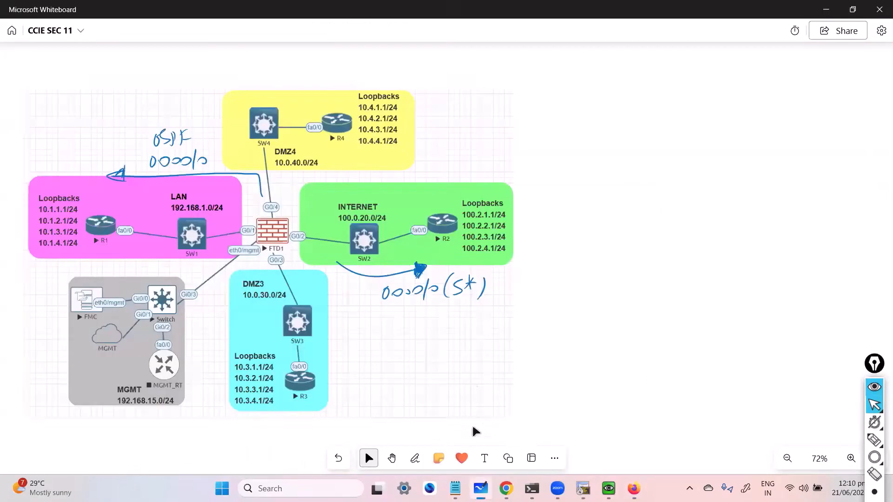
{"action": "key", "text": "alt+w"}
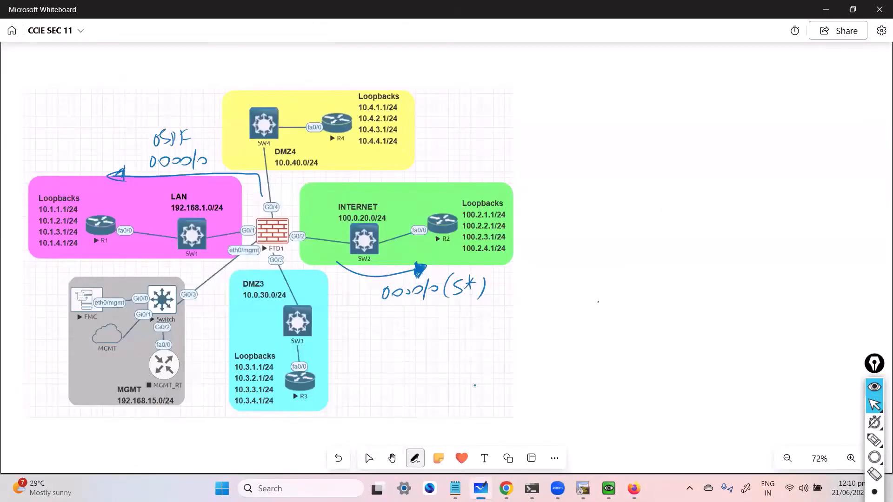
{"action": "left_click_drag", "start_coordinate": [416, 305], "coordinate": [430, 304]}
{"action": "left_click", "coordinate": [369, 458]}
{"action": "left_click", "coordinate": [874, 440]}
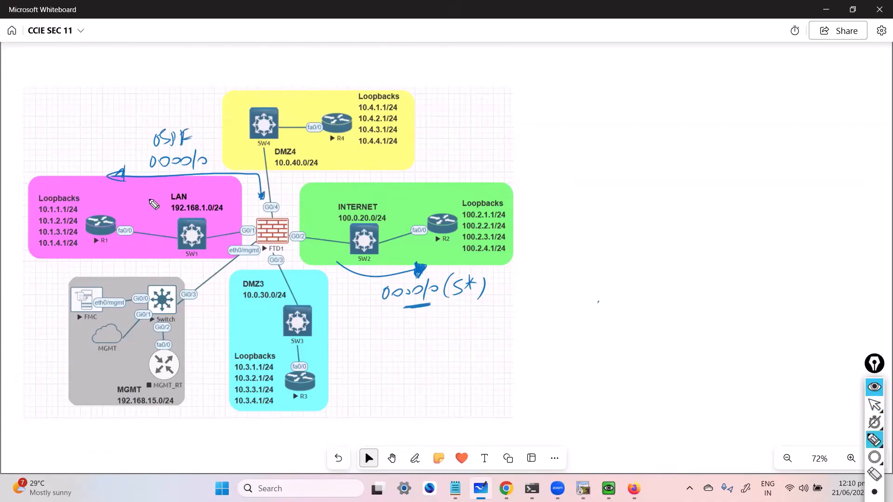
{"action": "mouse_move", "coordinate": [95, 210]}
{"action": "left_mouse_down"}
{"action": "mouse_move", "coordinate": [116, 223]}
{"action": "mouse_move", "coordinate": [88, 208]}
{"action": "mouse_move", "coordinate": [62, 140]}
{"action": "mouse_move", "coordinate": [117, 97]}
{"action": "mouse_move", "coordinate": [157, 88]}
{"action": "left_mouse_up"}
{"action": "mouse_move", "coordinate": [142, 124]}
{"action": "left_mouse_down"}
{"action": "mouse_move", "coordinate": [94, 141]}
{"action": "mouse_move", "coordinate": [122, 136]}
{"action": "left_mouse_up"}
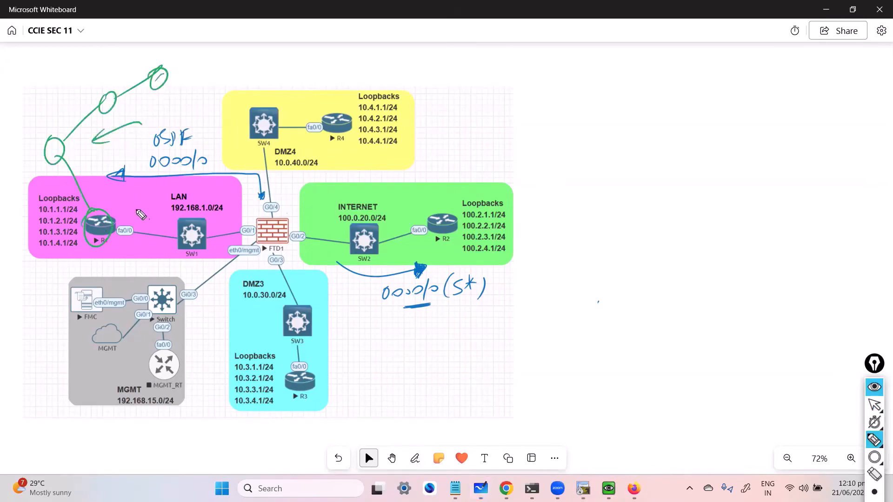
{"action": "left_click_drag", "start_coordinate": [139, 207], "coordinate": [354, 193]}
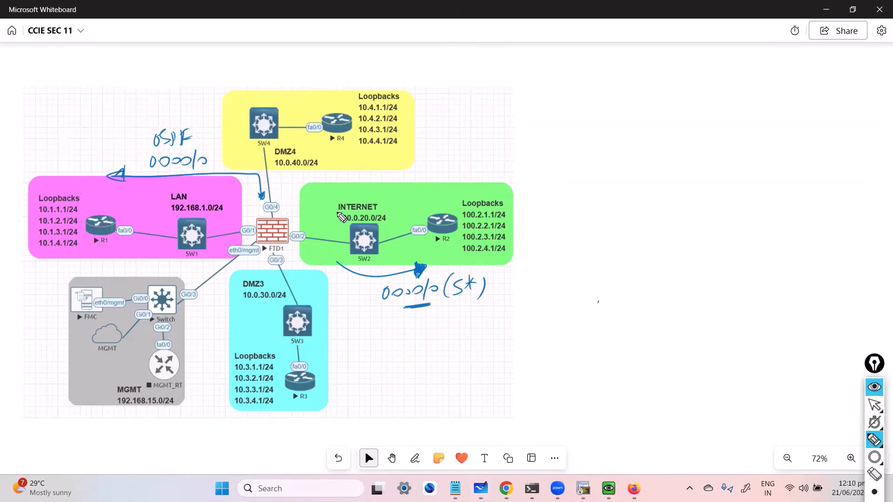
{"action": "left_click", "coordinate": [874, 404]}
{"action": "left_click", "coordinate": [826, 10]}
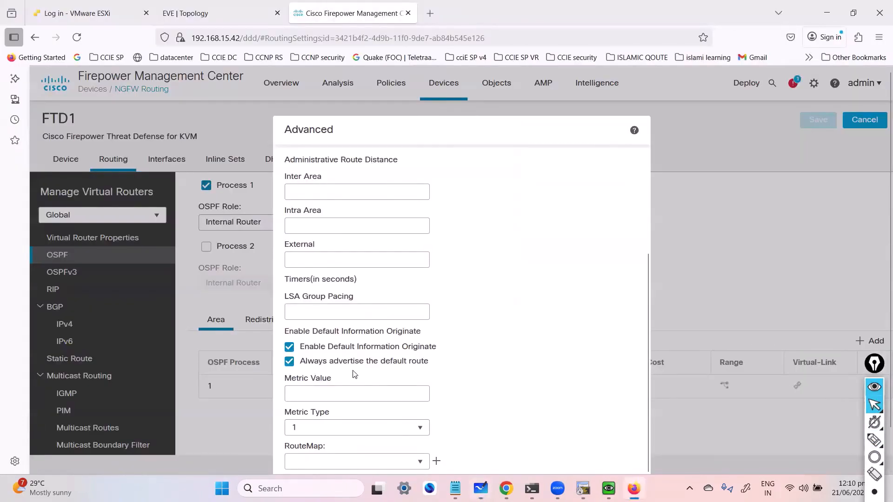
{"action": "double_click", "coordinate": [292, 366]}
{"action": "key", "text": "alt+Tab"}
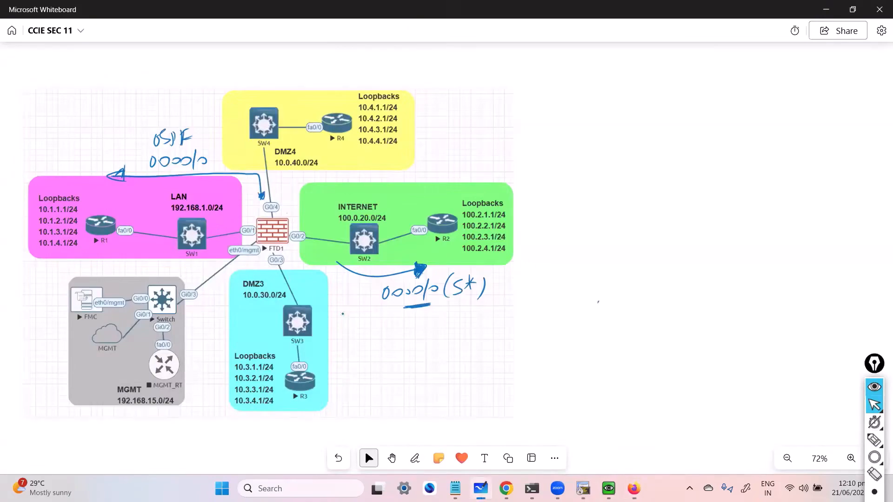
Step: Scribble a temporary overlay highlight across the 0.0.0.0/0 (S*) note and clear the overlay ink
{"action": "left_click", "coordinate": [874, 440]}
{"action": "mouse_move", "coordinate": [436, 303]}
{"action": "left_mouse_down"}
{"action": "mouse_move", "coordinate": [412, 287]}
{"action": "mouse_move", "coordinate": [481, 290]}
{"action": "mouse_move", "coordinate": [452, 284]}
{"action": "left_mouse_up"}
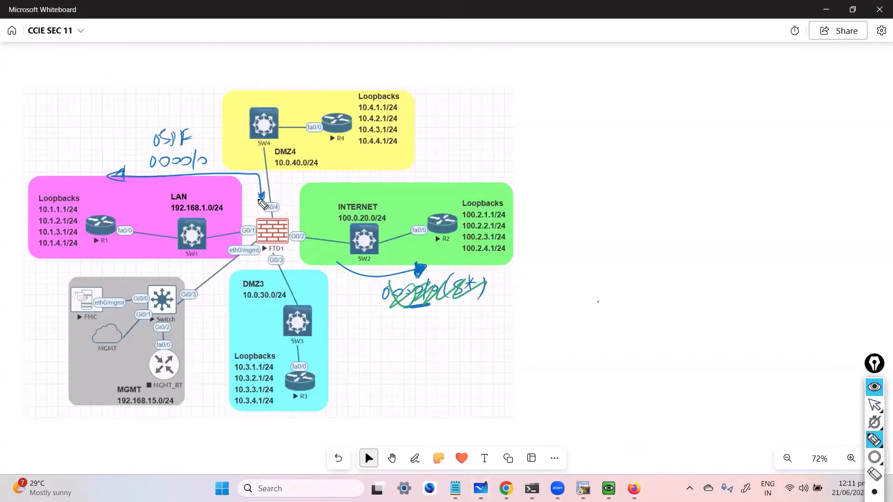
{"action": "left_click_drag", "start_coordinate": [237, 148], "coordinate": [223, 177]}
{"action": "key", "text": "ctrl+shift+7"}
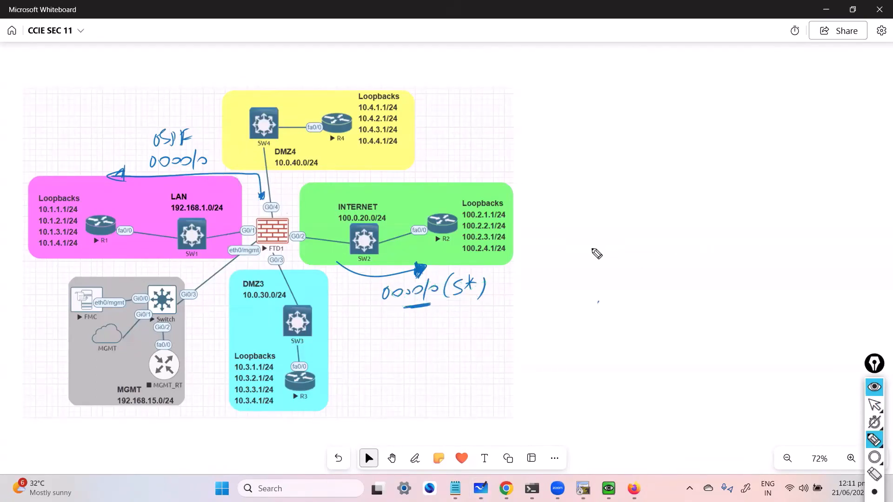
Step: Write the note "0.0.0.0/0 → RT => ADV" beside the topology diagram on the whiteboard
{"action": "key", "text": "ctrl+shift+2"}
{"action": "left_click_drag", "start_coordinate": [603, 251], "coordinate": [623, 256]}
{"action": "left_click_drag", "start_coordinate": [626, 255], "coordinate": [650, 255]}
{"action": "mouse_move", "coordinate": [654, 240]}
{"action": "left_mouse_down"}
{"action": "mouse_move", "coordinate": [646, 269]}
{"action": "mouse_move", "coordinate": [668, 257]}
{"action": "left_mouse_up"}
{"action": "left_click_drag", "start_coordinate": [679, 253], "coordinate": [695, 252]}
{"action": "mouse_move", "coordinate": [691, 246]}
{"action": "left_mouse_down"}
{"action": "mouse_move", "coordinate": [690, 257]}
{"action": "mouse_move", "coordinate": [707, 257]}
{"action": "left_mouse_up"}
{"action": "left_click_drag", "start_coordinate": [707, 244], "coordinate": [715, 259]}
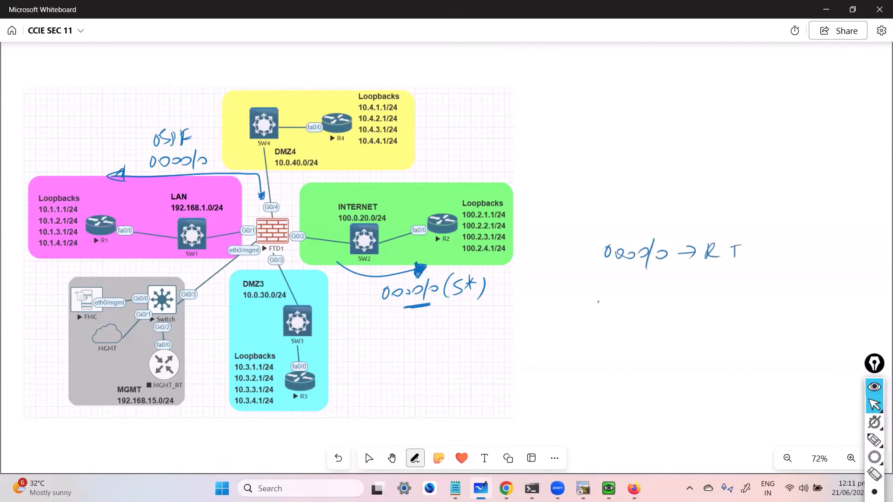
{"action": "left_click_drag", "start_coordinate": [773, 253], "coordinate": [782, 253]}
{"action": "left_click_drag", "start_coordinate": [774, 250], "coordinate": [783, 249]}
{"action": "mouse_move", "coordinate": [786, 245]}
{"action": "left_mouse_down"}
{"action": "mouse_move", "coordinate": [791, 251]}
{"action": "mouse_move", "coordinate": [802, 239]}
{"action": "left_mouse_up"}
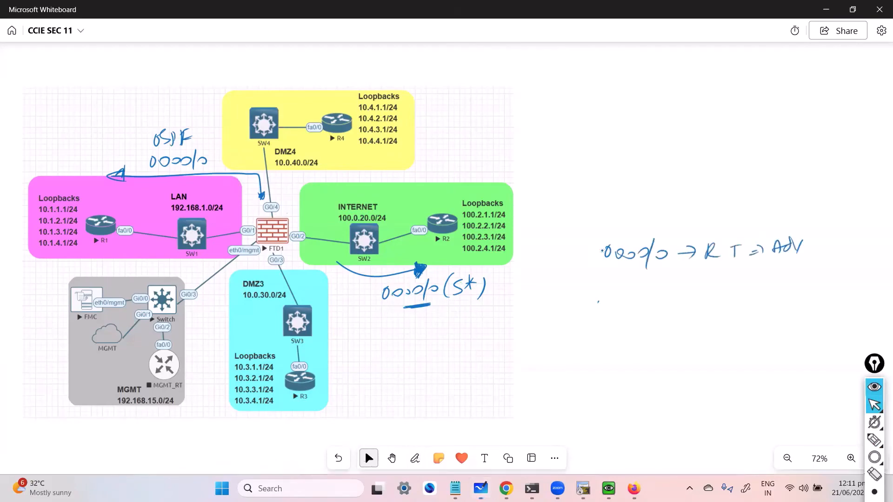
{"action": "key", "text": "alt+Tab"}
{"action": "key", "text": "alt+Tab"}
{"action": "key", "text": "alt+Tab"}
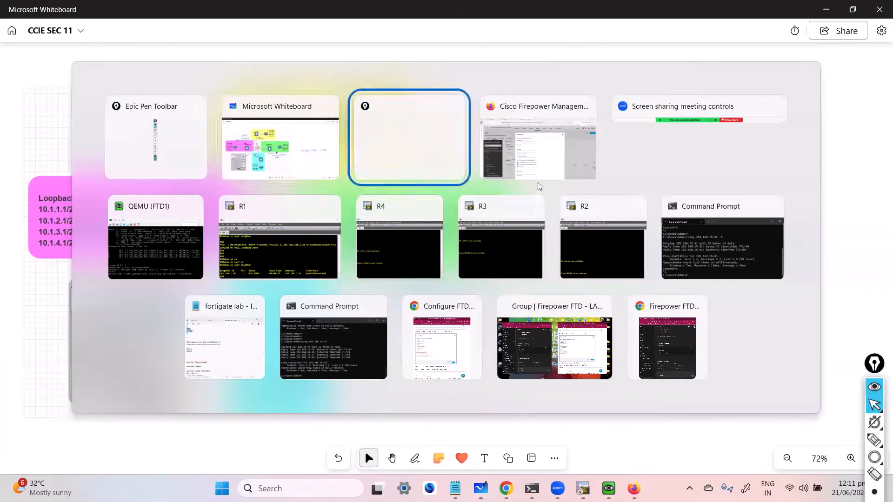
{"action": "left_click", "coordinate": [292, 362]}
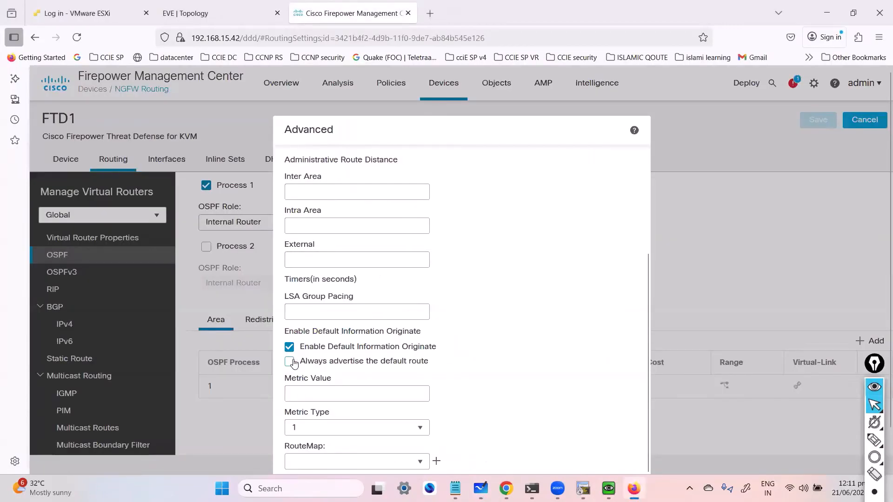
{"action": "left_click", "coordinate": [290, 362]}
{"action": "key", "text": "alt+Tab"}
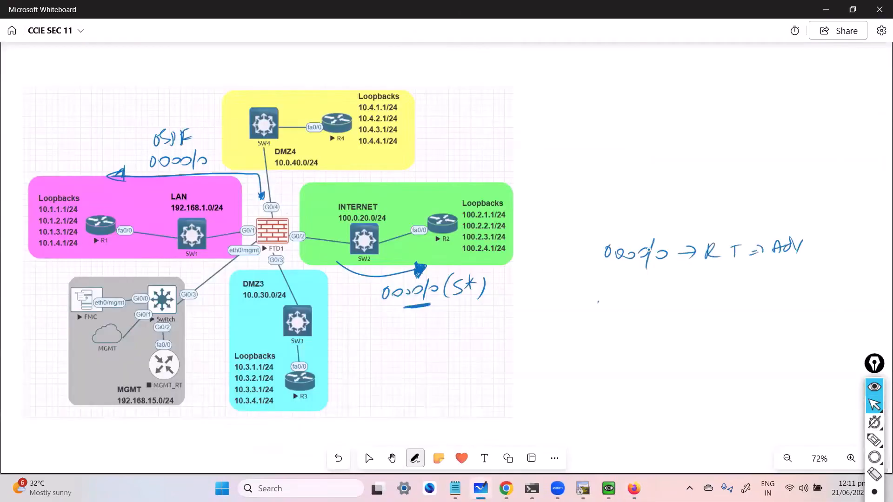
Step: Underline the default-route note, mark it with bars, and write "Always" beneath it
{"action": "left_click_drag", "start_coordinate": [619, 268], "coordinate": [651, 267]}
{"action": "left_click_drag", "start_coordinate": [620, 273], "coordinate": [647, 272]}
{"action": "left_click_drag", "start_coordinate": [590, 247], "coordinate": [590, 270]}
{"action": "left_click_drag", "start_coordinate": [595, 242], "coordinate": [595, 270]}
{"action": "left_click_drag", "start_coordinate": [715, 265], "coordinate": [717, 280]}
{"action": "mouse_move", "coordinate": [720, 266]}
{"action": "left_mouse_down"}
{"action": "mouse_move", "coordinate": [721, 280]}
{"action": "mouse_move", "coordinate": [745, 280]}
{"action": "mouse_move", "coordinate": [746, 291]}
{"action": "left_mouse_up"}
{"action": "left_click_drag", "start_coordinate": [757, 270], "coordinate": [751, 283]}
{"action": "left_click_drag", "start_coordinate": [768, 277], "coordinate": [781, 275]}
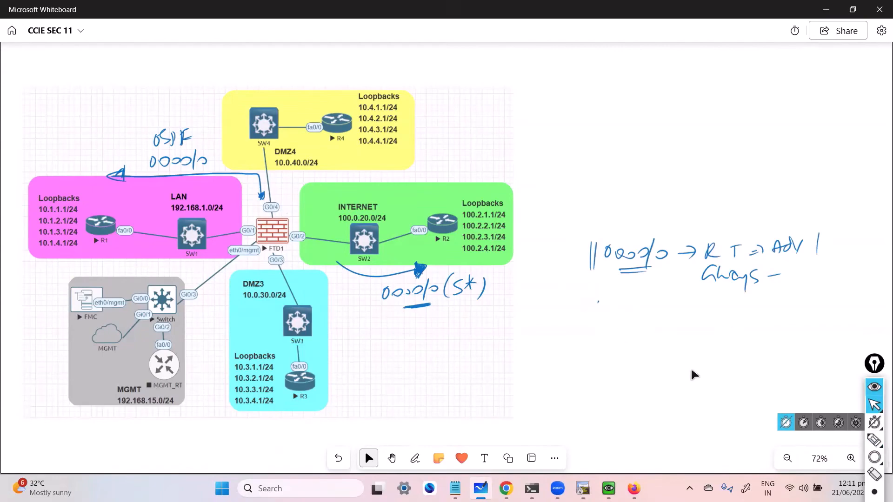
Step: Confirm the OSPF advanced settings and save FTD1's configuration
{"action": "key", "text": "alt+Tab"}
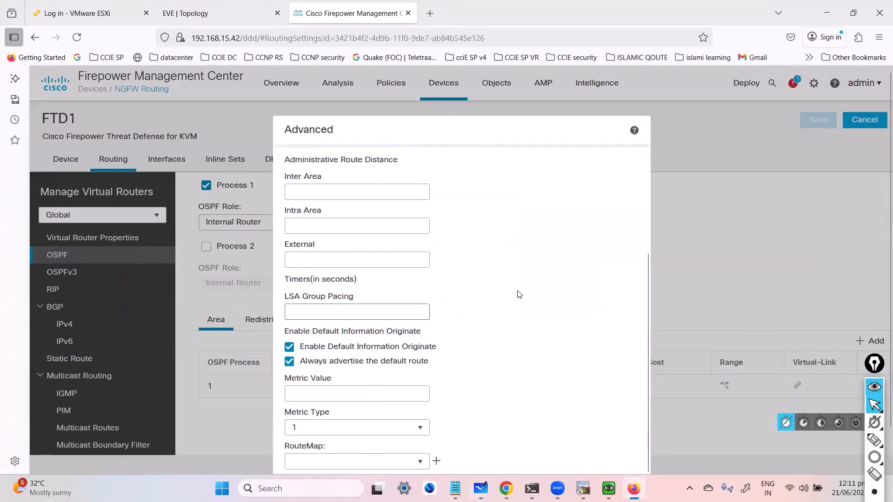
{"action": "scroll", "coordinate": [519, 294], "scroll_direction": "up", "scroll_amount": 3}
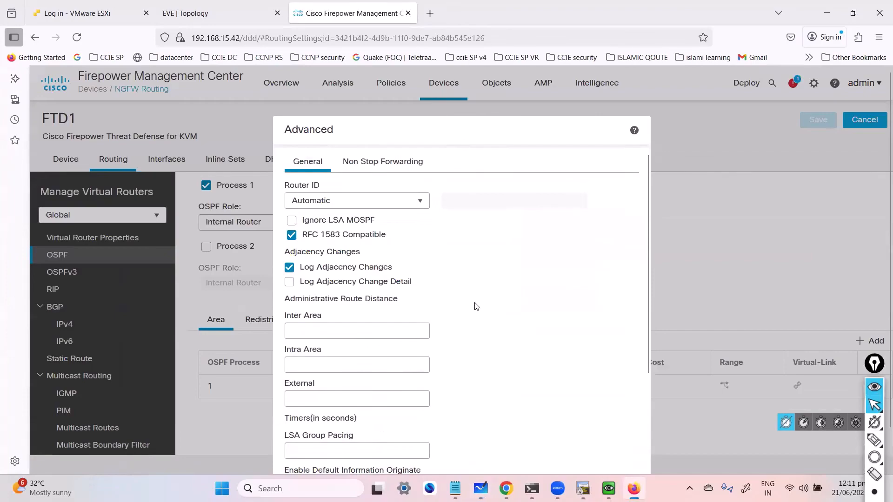
{"action": "scroll", "coordinate": [484, 323], "scroll_direction": "down", "scroll_amount": 5}
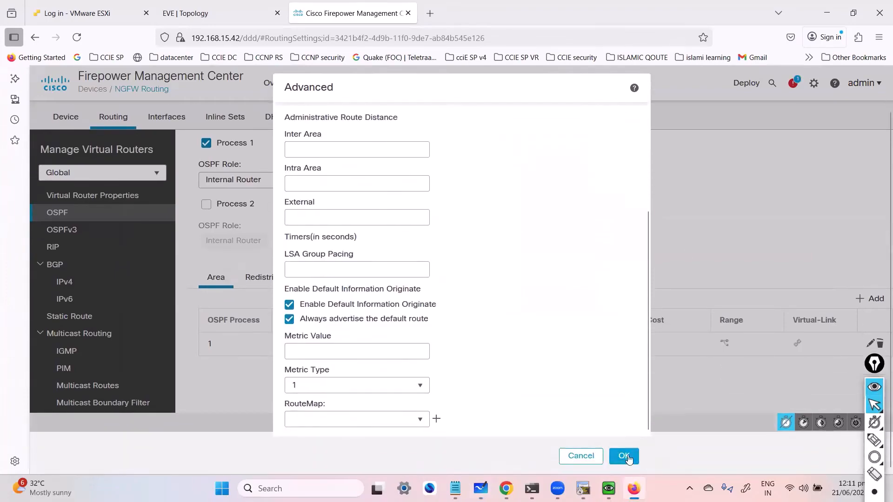
{"action": "left_click", "coordinate": [626, 457]}
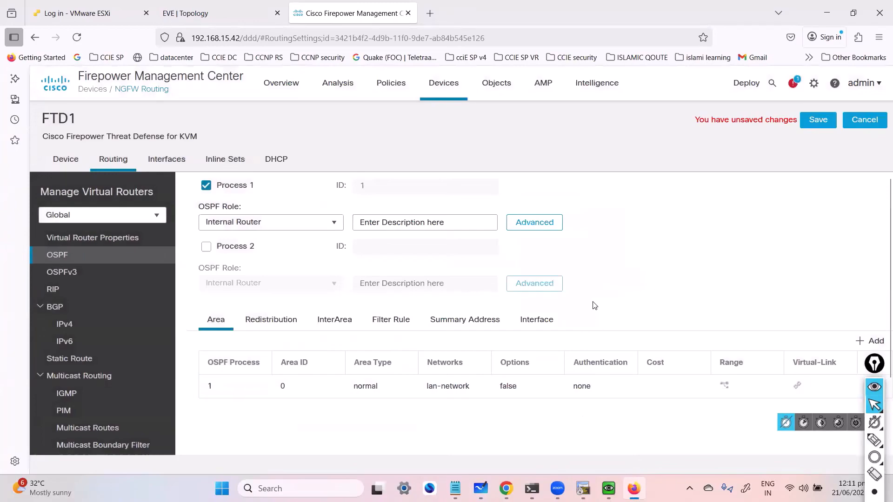
{"action": "left_click", "coordinate": [818, 121]}
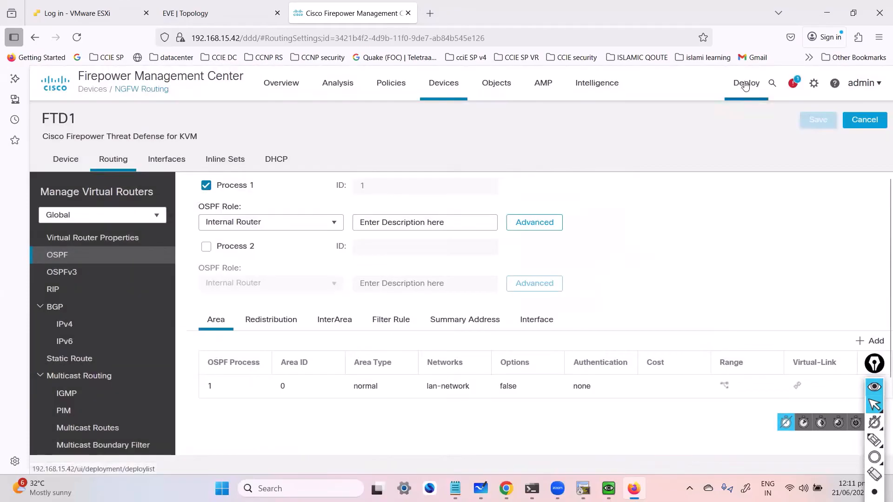
Step: Open the deployment list and select FTD1 for deployment
{"action": "left_click", "coordinate": [746, 83]}
{"action": "left_click", "coordinate": [749, 119]}
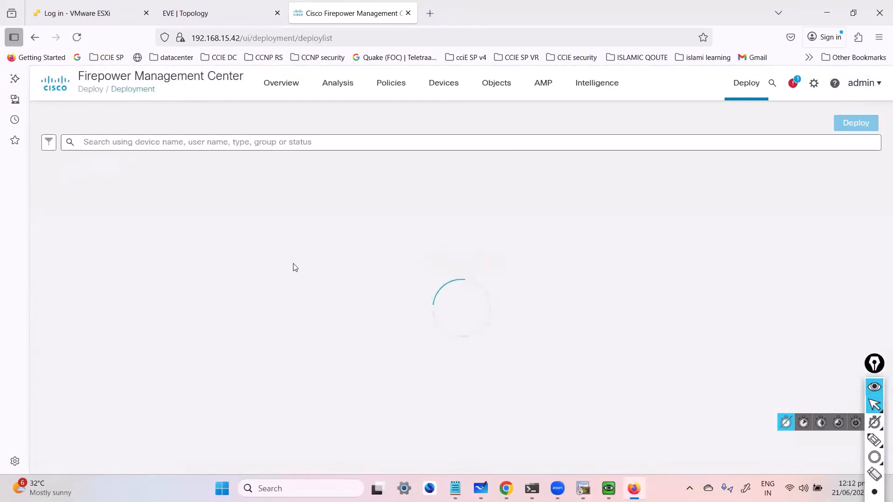
{"action": "left_click", "coordinate": [73, 184]}
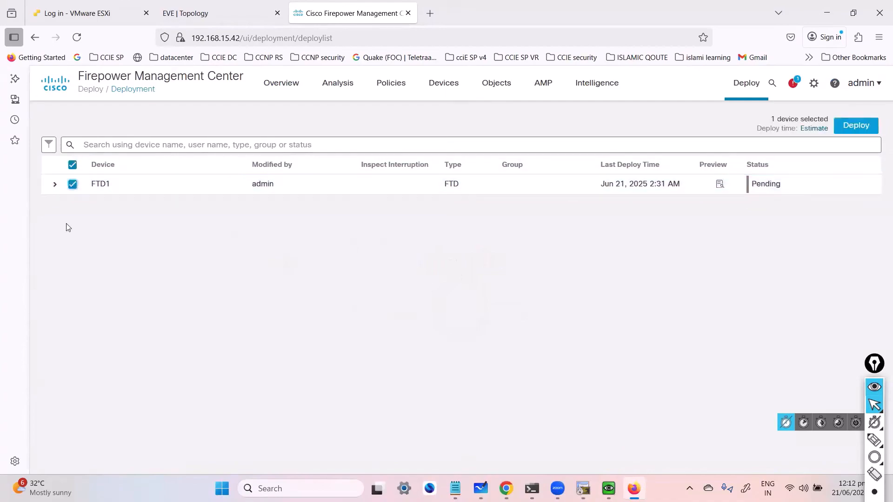
Step: Try to deploy FTD1 with the deployment note "default"
{"action": "left_click", "coordinate": [863, 127]}
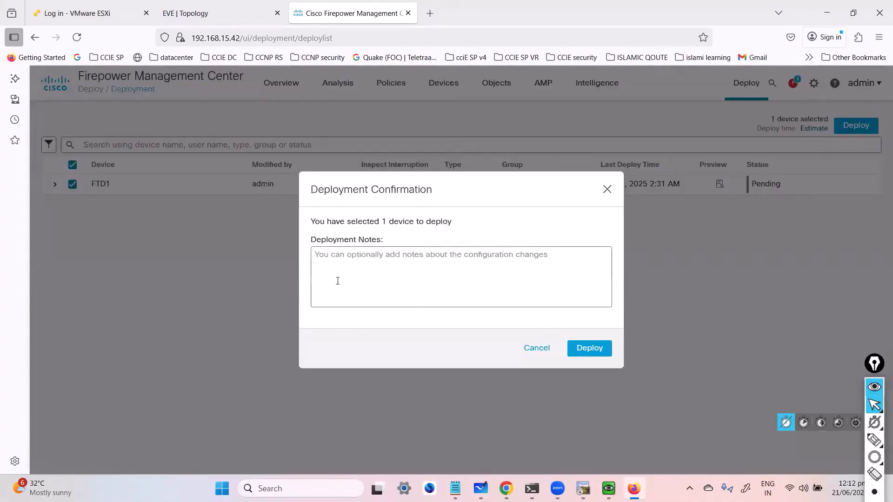
{"action": "left_click", "coordinate": [362, 263]}
{"action": "type", "text": "osfp "}
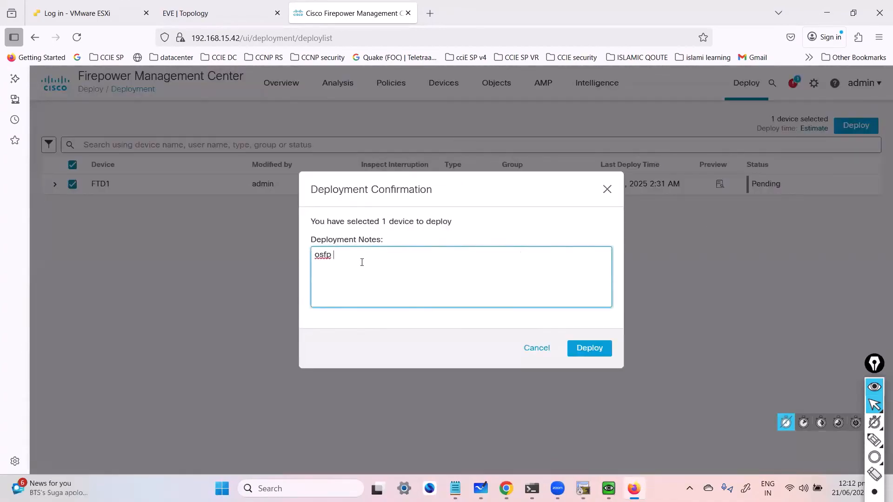
{"action": "type", "text": "and"}
{"action": "key", "text": "ctrl+a"}
{"action": "type", "text": "default"}
{"action": "left_click", "coordinate": [591, 349]}
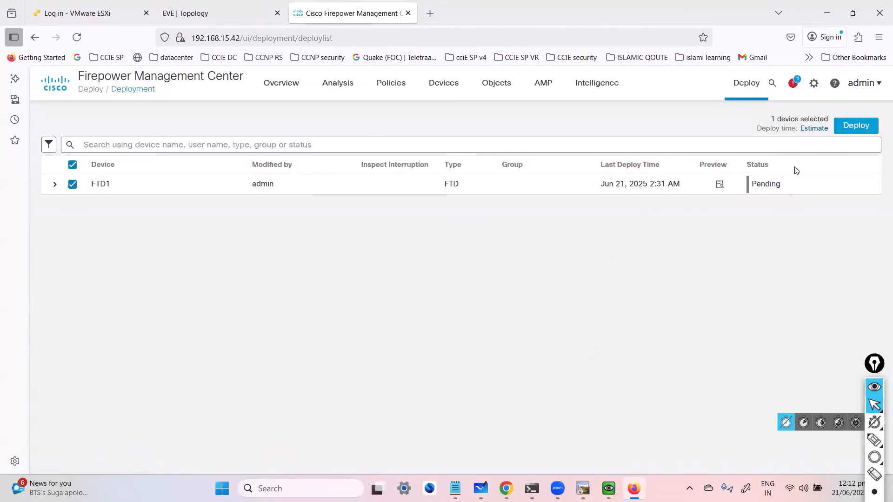
Step: Deploy FTD1's pending changes without notes and open the deployment progress panel
{"action": "left_click", "coordinate": [856, 123]}
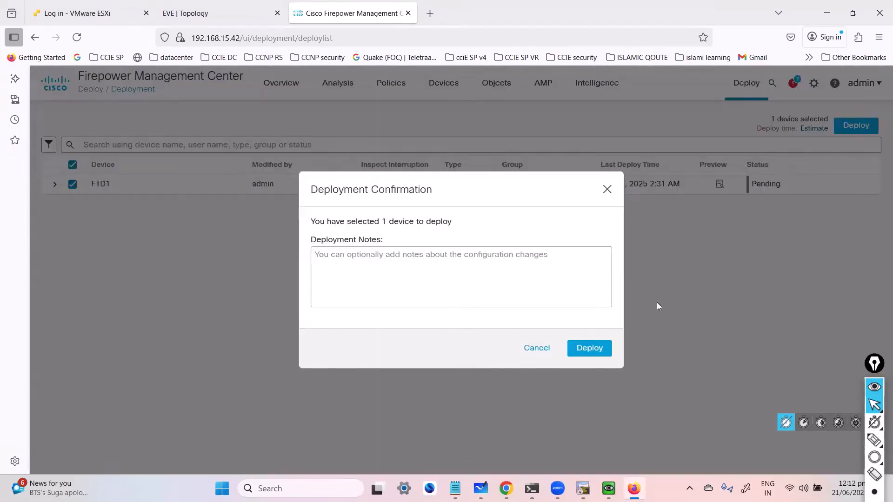
{"action": "left_click", "coordinate": [590, 348]}
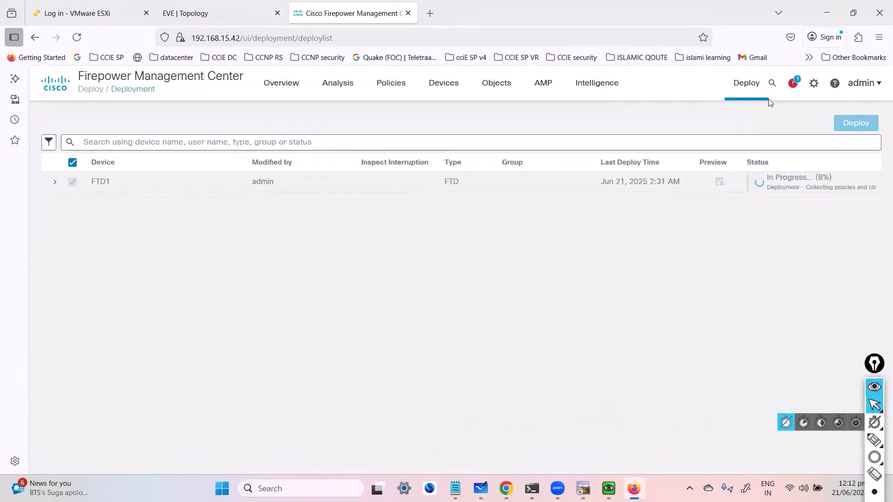
{"action": "left_click", "coordinate": [792, 84]}
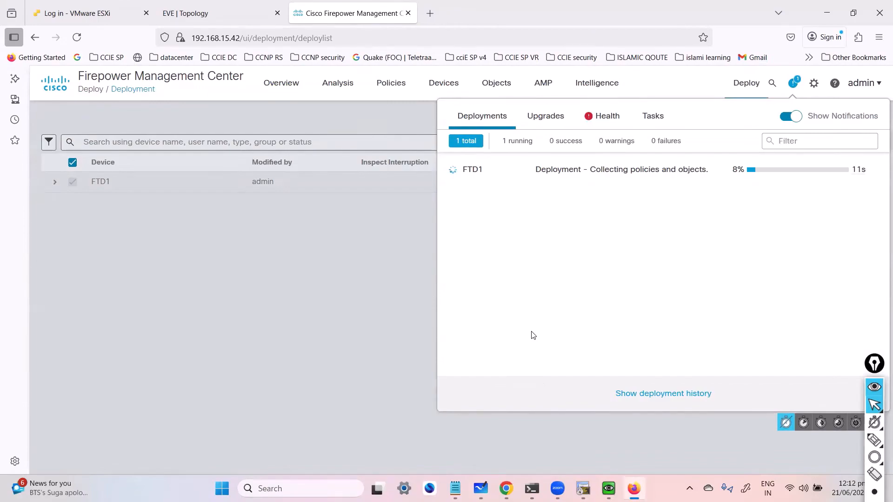
Step: Switch to R1's console and check its OSPF neighbors with show ip ospf neighbor
{"action": "mouse_move", "coordinate": [582, 488]}
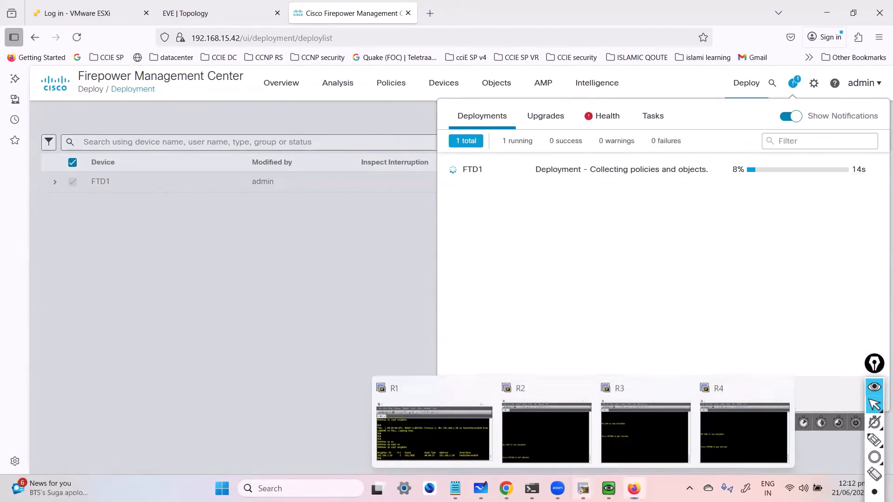
{"action": "left_click", "coordinate": [490, 450]}
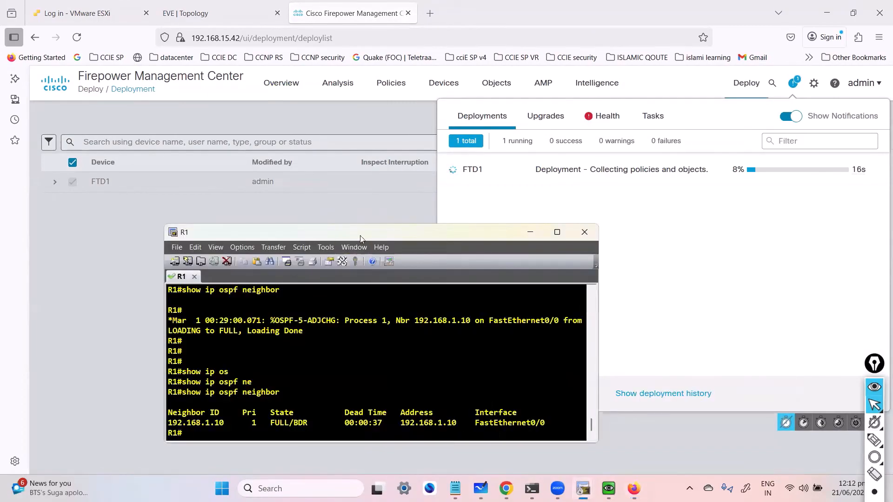
{"action": "key", "text": "Return"}
{"action": "key", "text": "Return"}
{"action": "key", "text": "Up"}
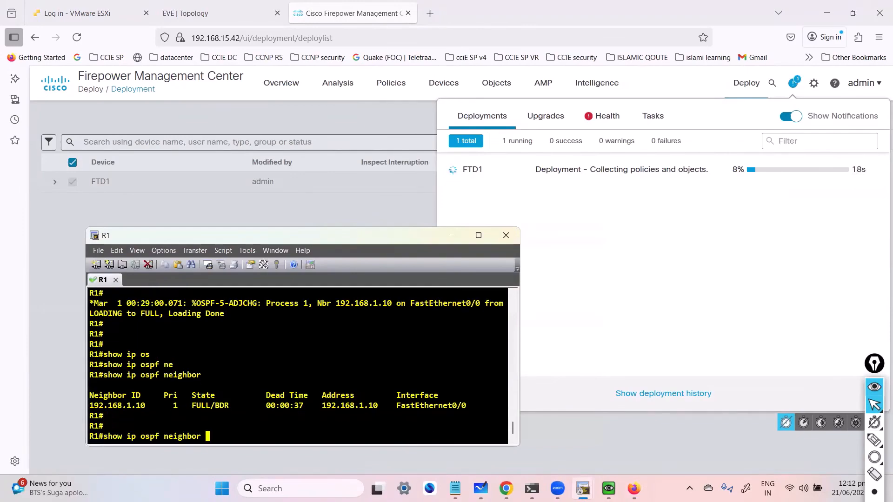
{"action": "key", "text": "Return"}
Step: Display R1's OSPF-learned routes with show ip route ospf, repeating the command while deployment runs
{"action": "type", "text": "show ip rou"}
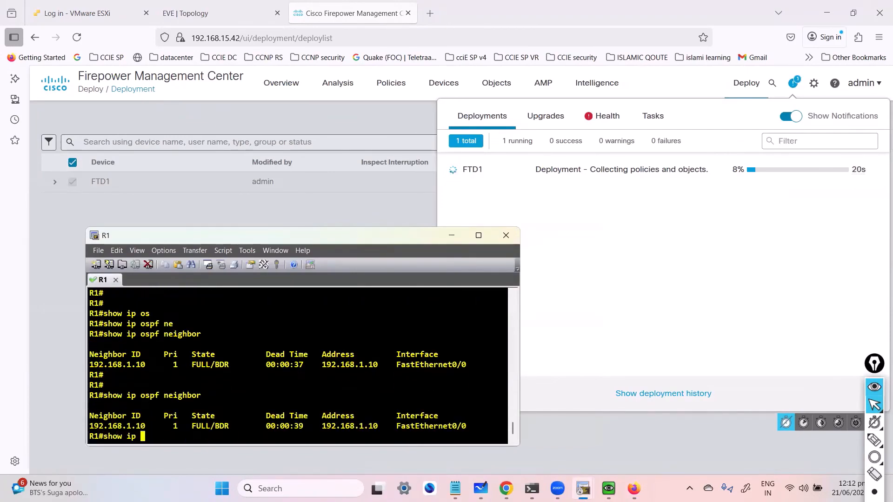
{"action": "key", "text": "Tab"}
{"action": "type", "text": "os"}
{"action": "key", "text": "Tab"}
{"action": "key", "text": "Return"}
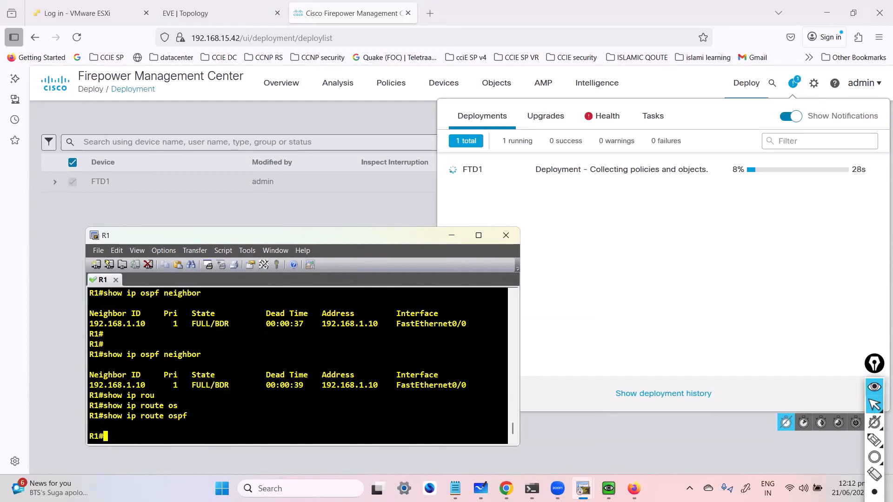
{"action": "key", "text": "Return"}
{"action": "key", "text": "Return"}
{"action": "key", "text": "Up"}
{"action": "key", "text": "Return"}
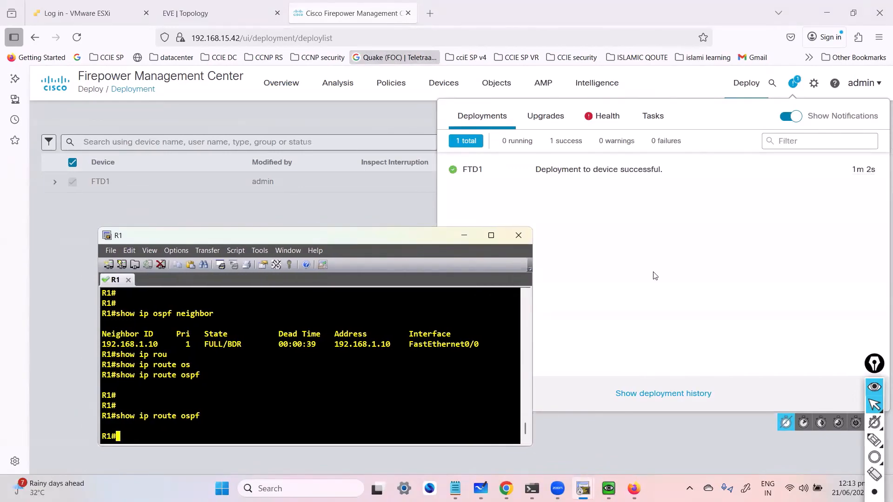
Step: Close the notifications panel and check FTD1's deployment status in the list
{"action": "left_click", "coordinate": [606, 245]}
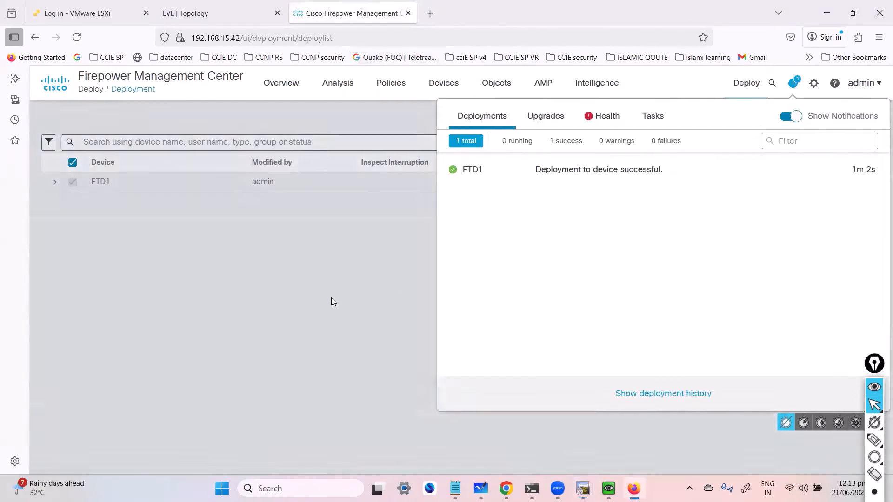
{"action": "left_click", "coordinate": [333, 302]}
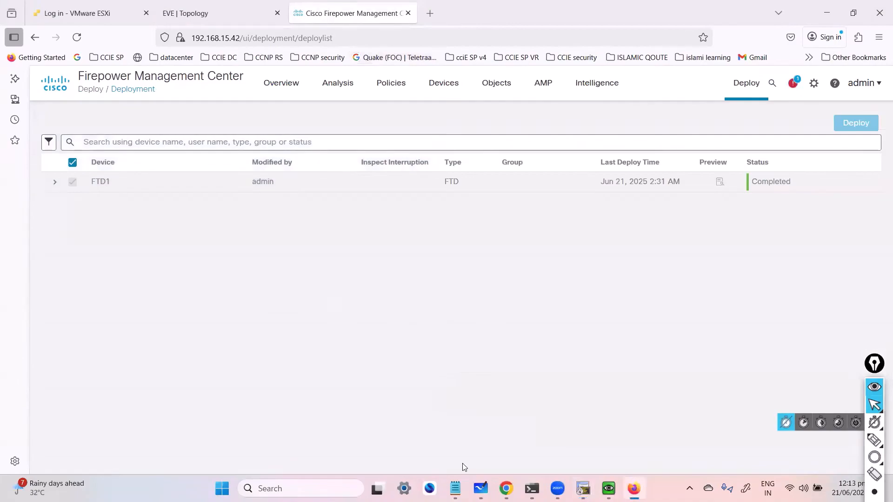
Step: Rerun show ip route ospf on R1 and highlight the learned 0.0.0.0/0 default route line
{"action": "mouse_move", "coordinate": [583, 489]}
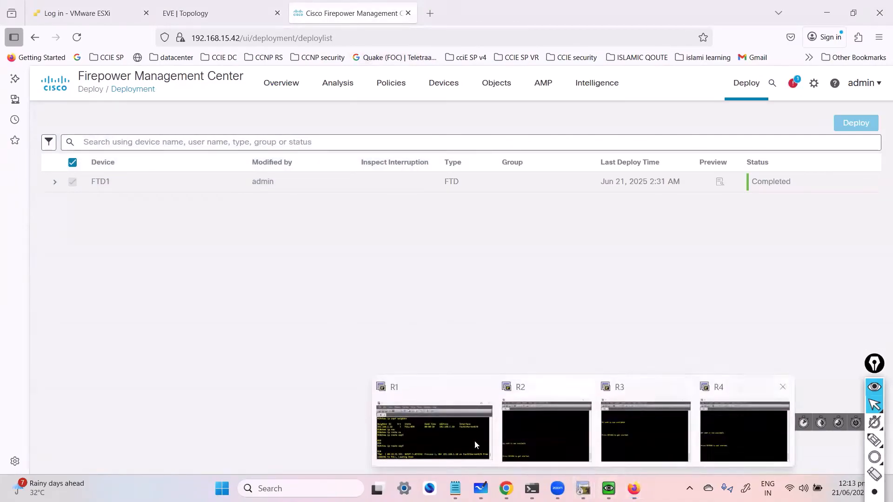
{"action": "left_click", "coordinate": [474, 444]}
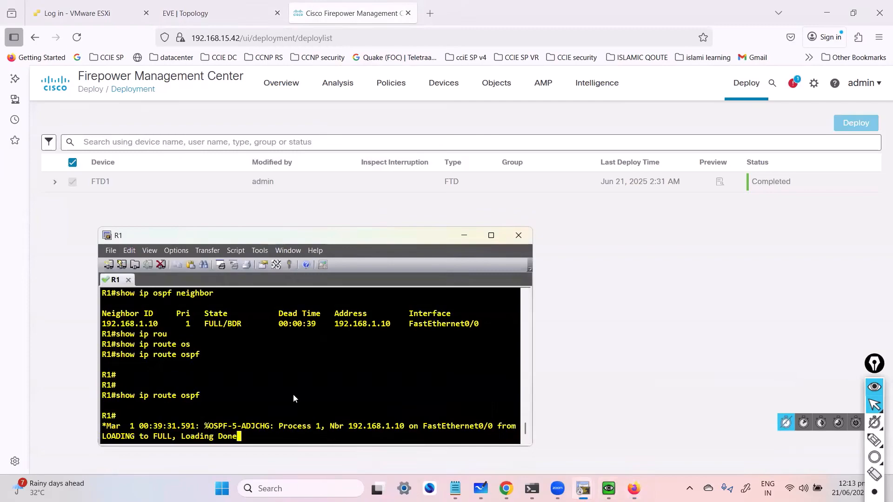
{"action": "key", "text": "Return"}
{"action": "key", "text": "Return"}
{"action": "key", "text": "Return"}
{"action": "key", "text": "Return"}
{"action": "key", "text": "Up"}
{"action": "key", "text": "Return"}
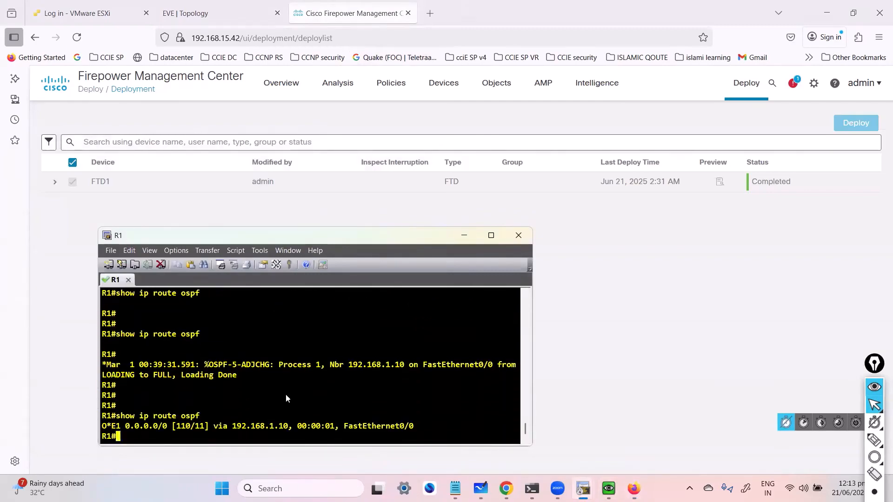
{"action": "left_click_drag", "start_coordinate": [117, 426], "coordinate": [365, 433]}
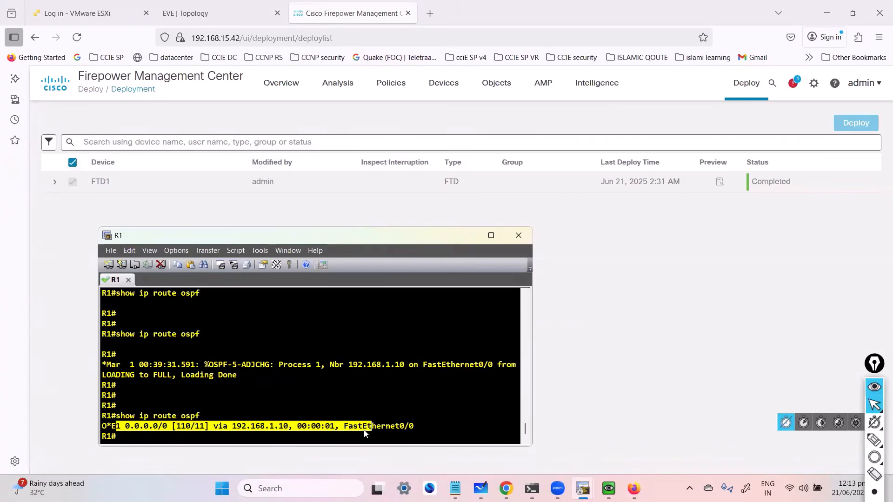
{"action": "left_click_drag", "start_coordinate": [177, 416], "coordinate": [222, 441]}
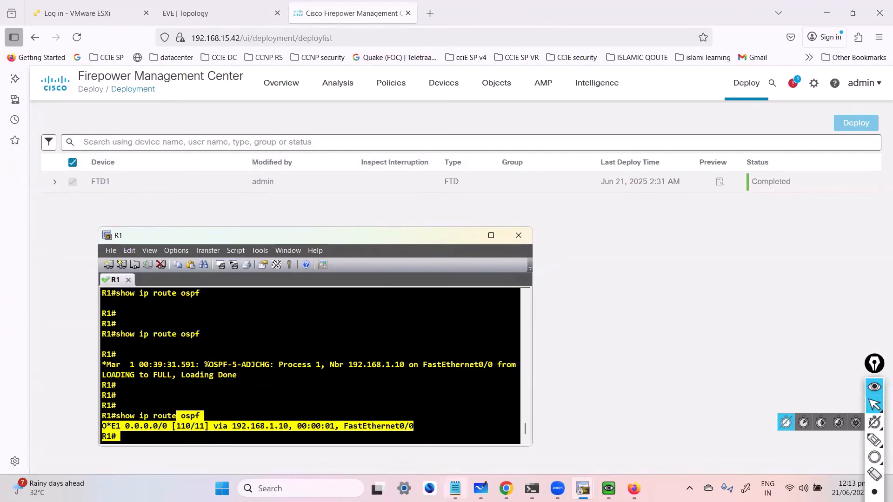
Step: Switch to the whiteboard and open FTD1's console beside R1's console window
{"action": "left_click", "coordinate": [481, 488]}
{"action": "key", "text": "alt+Tab"}
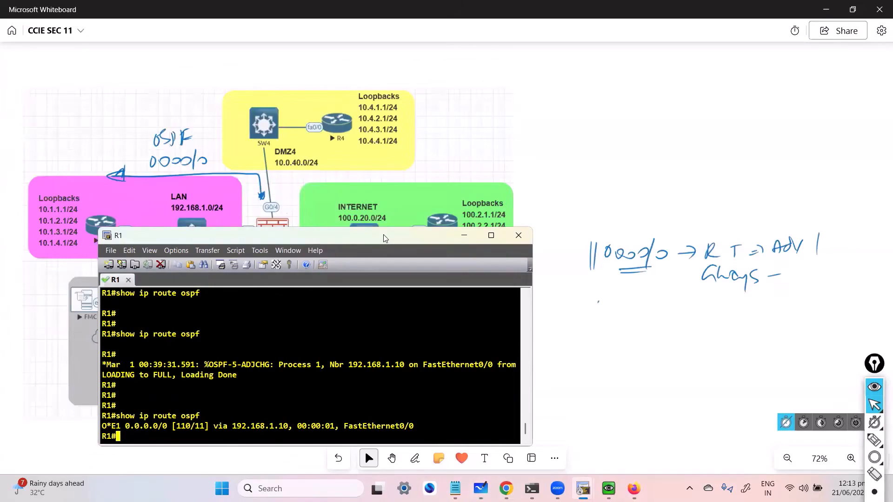
{"action": "left_click_drag", "start_coordinate": [385, 238], "coordinate": [700, 210]}
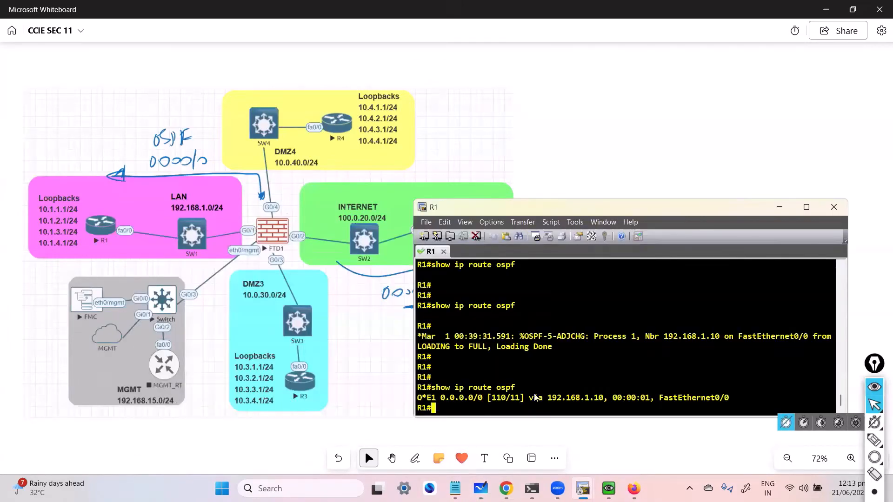
{"action": "mouse_move", "coordinate": [582, 489]}
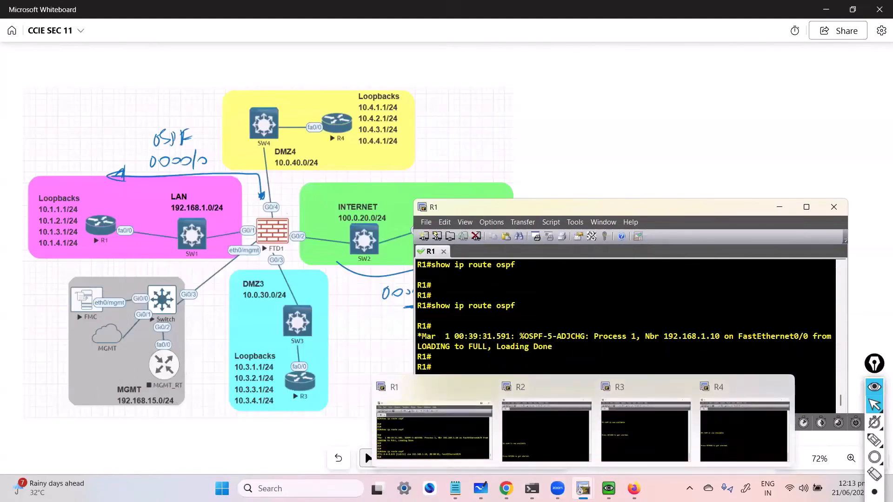
{"action": "left_click", "coordinate": [605, 418]}
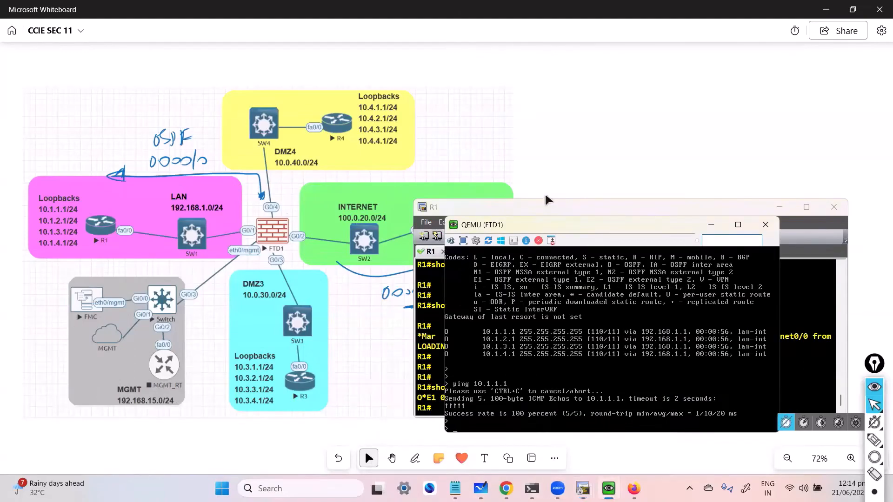
{"action": "left_click_drag", "start_coordinate": [551, 231], "coordinate": [541, 67]}
Step: Display FTD1's full routing table with show route
{"action": "key", "text": "Return"}
{"action": "key", "text": "Return"}
{"action": "key", "text": "Return"}
{"action": "type", "text": "show route"}
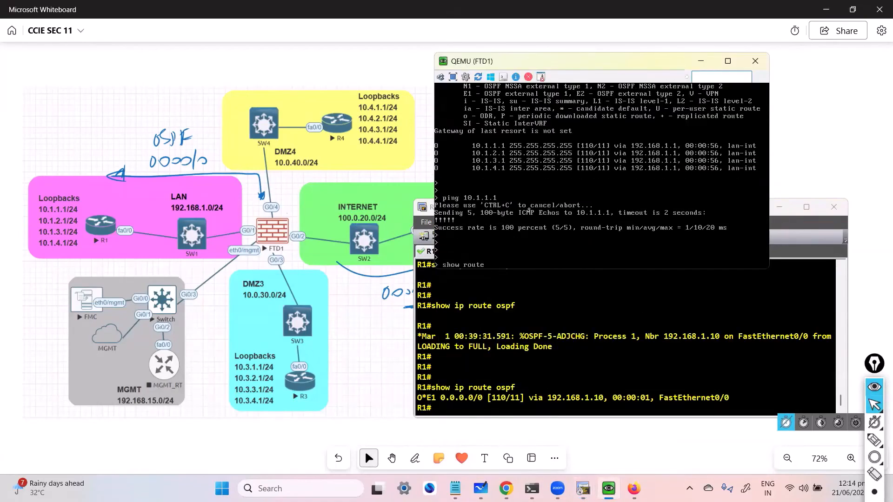
{"action": "key", "text": "Return"}
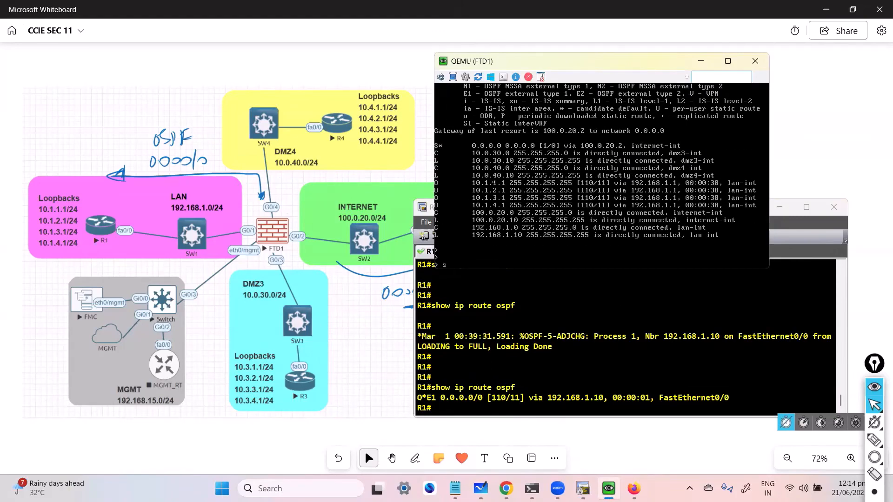
Step: Display FTD1's static routes with show route static
{"action": "key", "text": "Up"}
{"action": "type", "text": "static"}
{"action": "key", "text": "Return"}
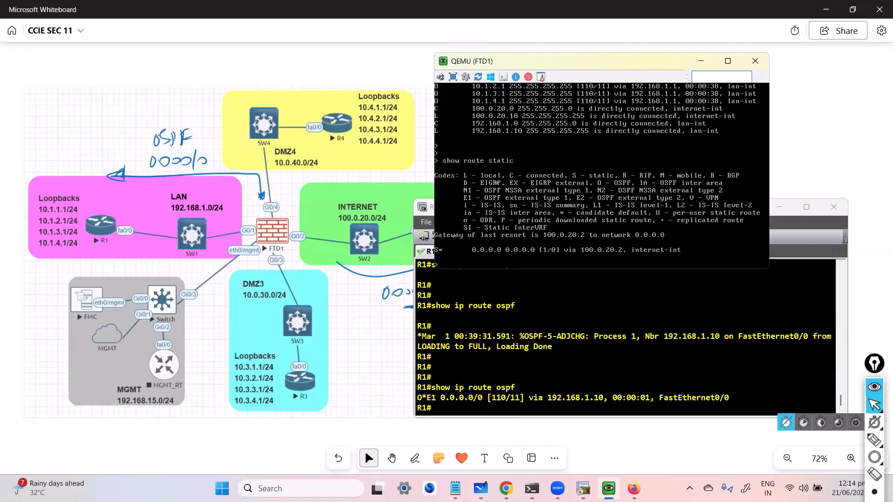
{"action": "left_click", "coordinate": [494, 314]}
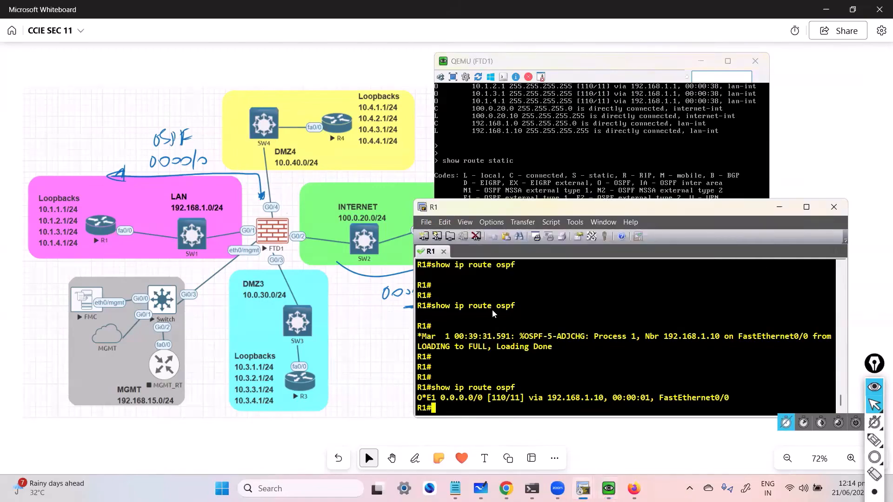
{"action": "left_click", "coordinate": [365, 263]}
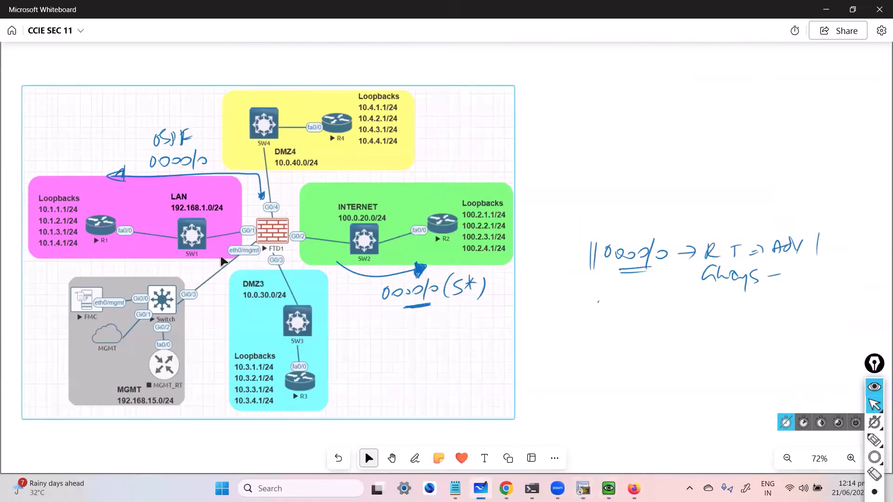
{"action": "left_click", "coordinate": [540, 188]}
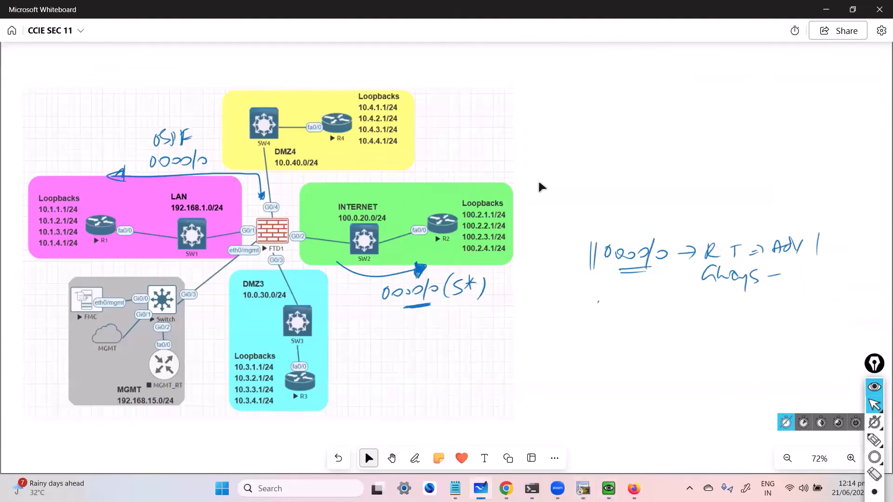
{"action": "left_click", "coordinate": [504, 225]}
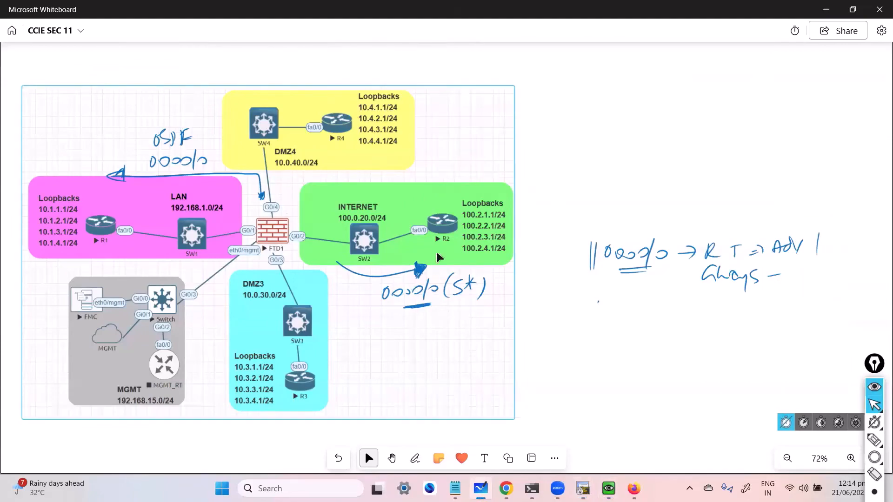
{"action": "left_click", "coordinate": [613, 180]}
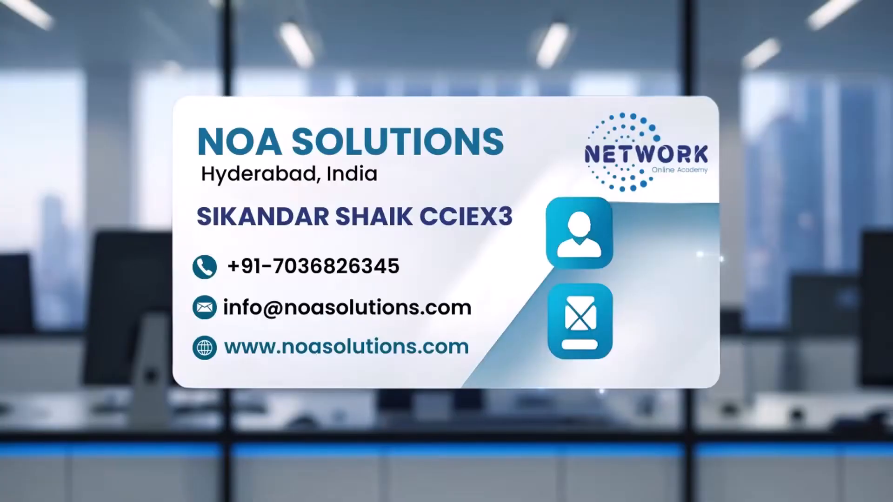